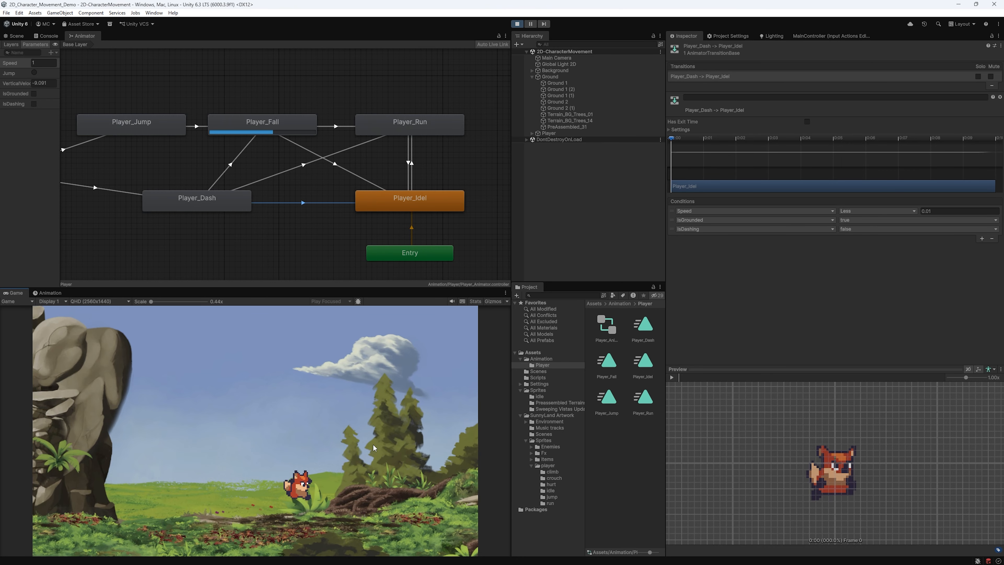
- Drive the fox with A, D, Space and Shift to make it run, jump and dash
key("a")
key("space")
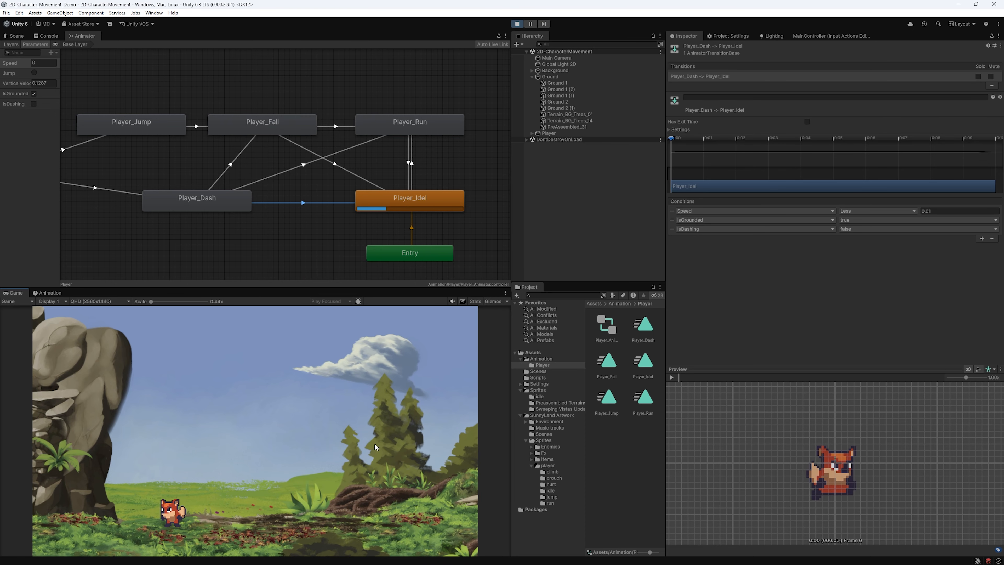
key("space")
key("d")
key("shift")
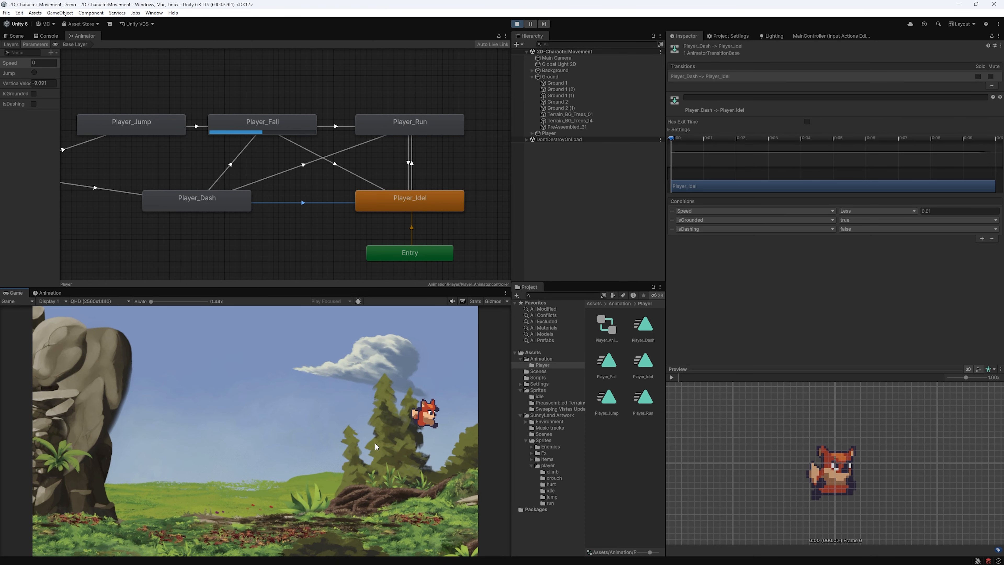
key("space")
key("a")
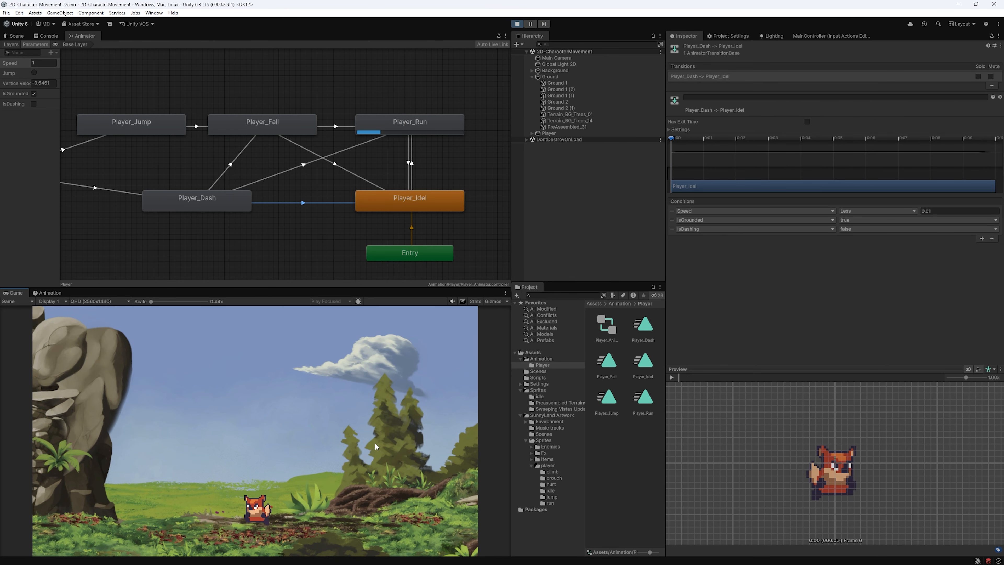
key("space")
key("space")
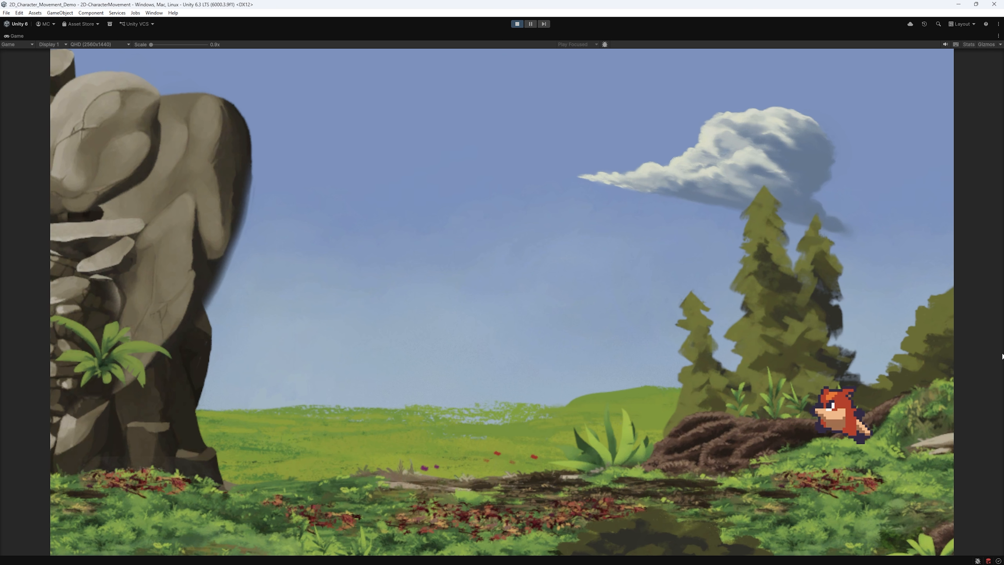
key("a")
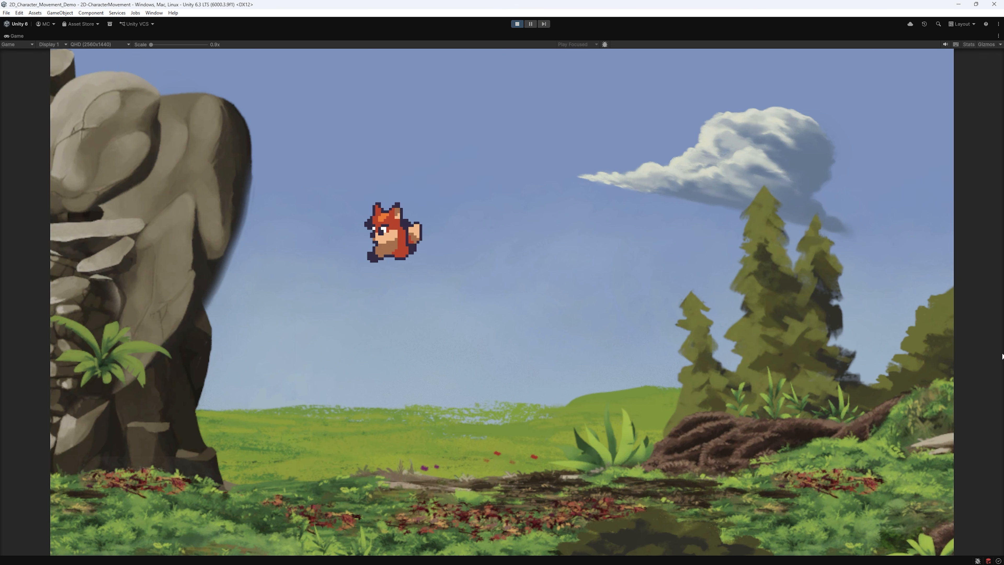
key("space")
- Run and dash the fox both ways, jumping near the trees and toward the rock
key("d")
key("shift")
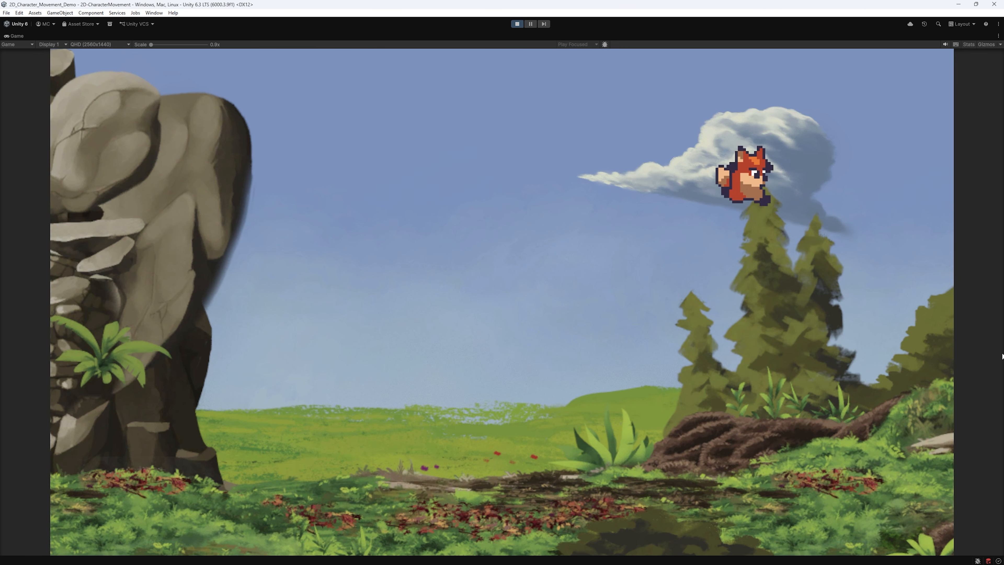
key("a")
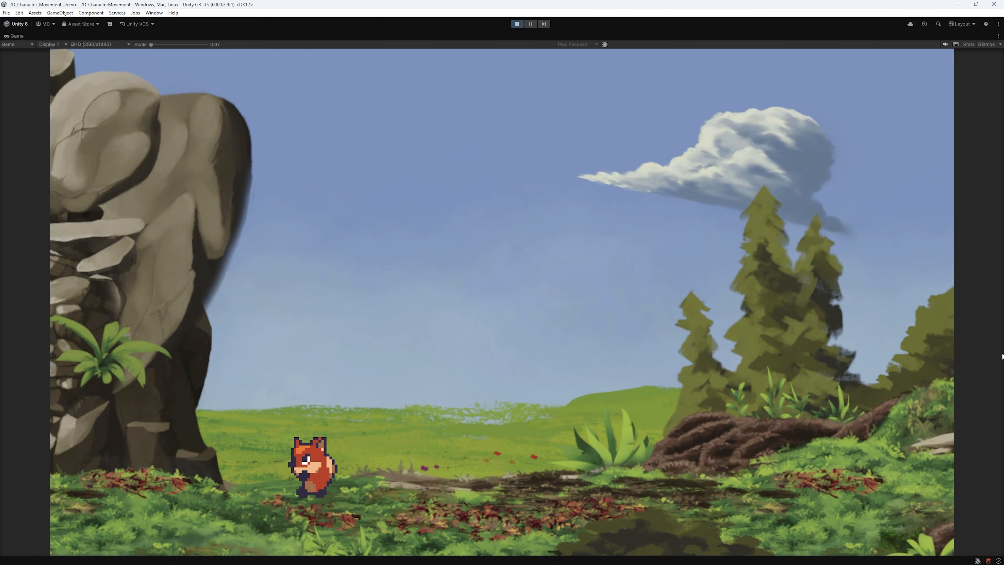
key("d")
key("space")
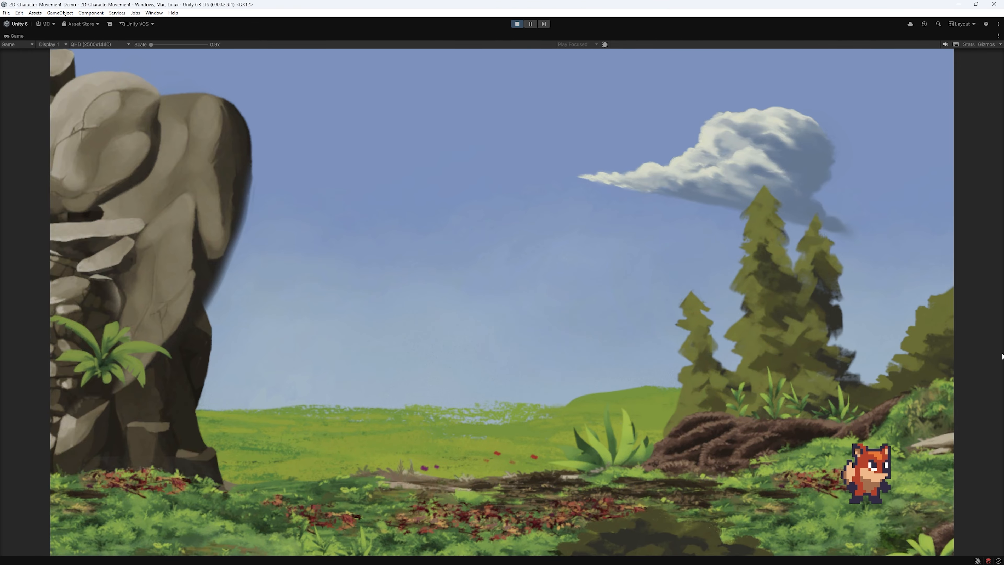
key("a")
key("space")
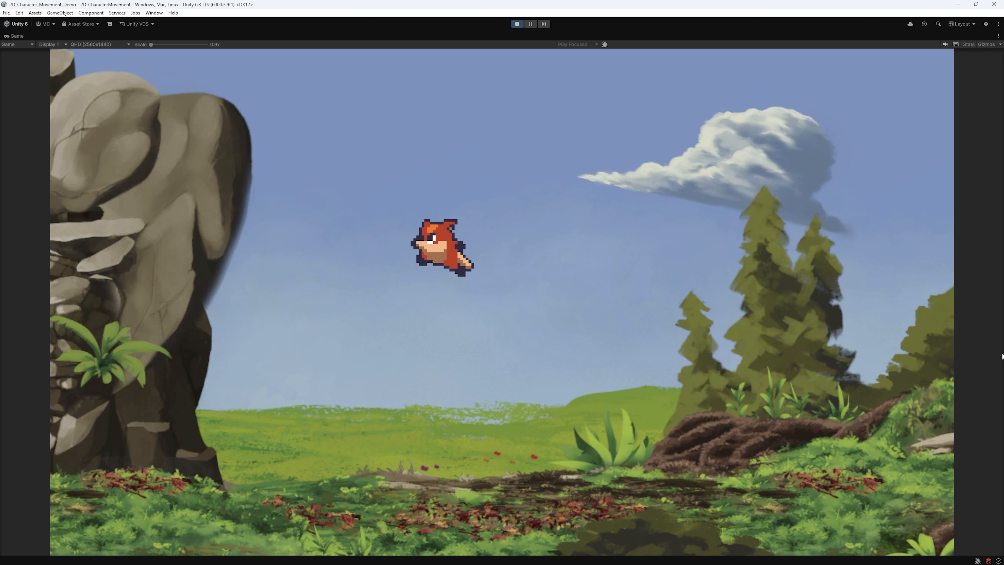
- Make the fox jump up-right and up-left repeatedly while turning between directions
key("d")
key("space")
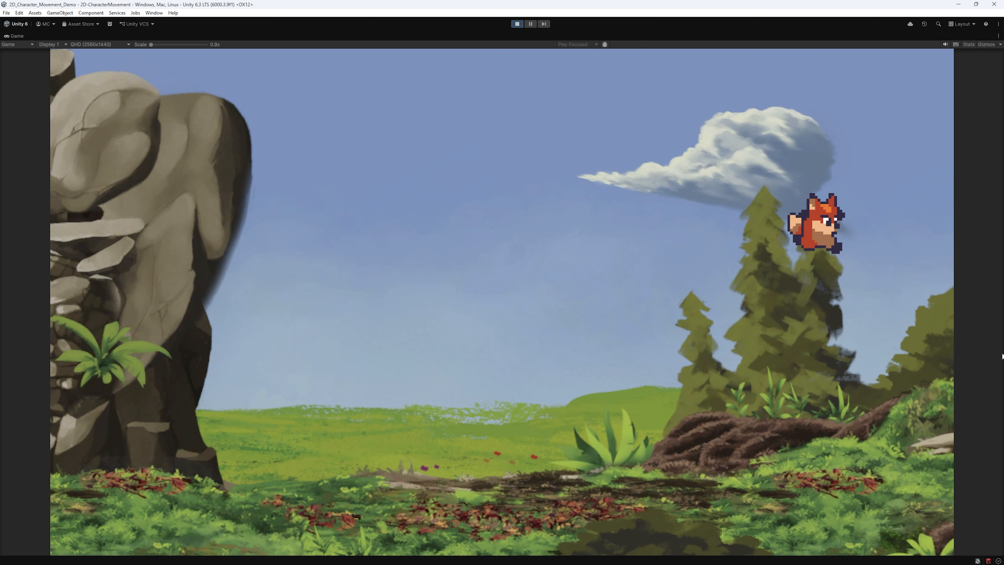
key("a")
key("space")
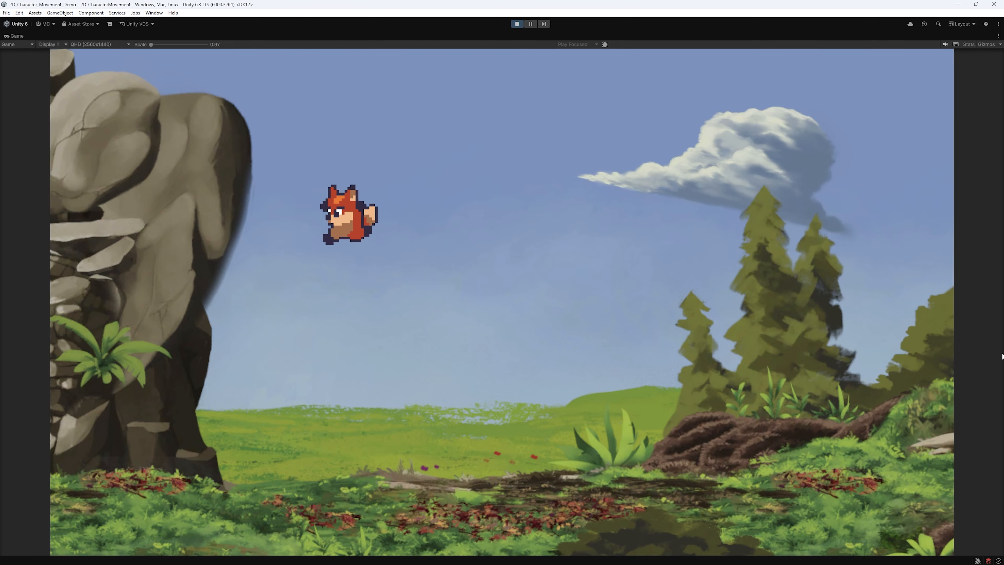
key("d")
key("space")
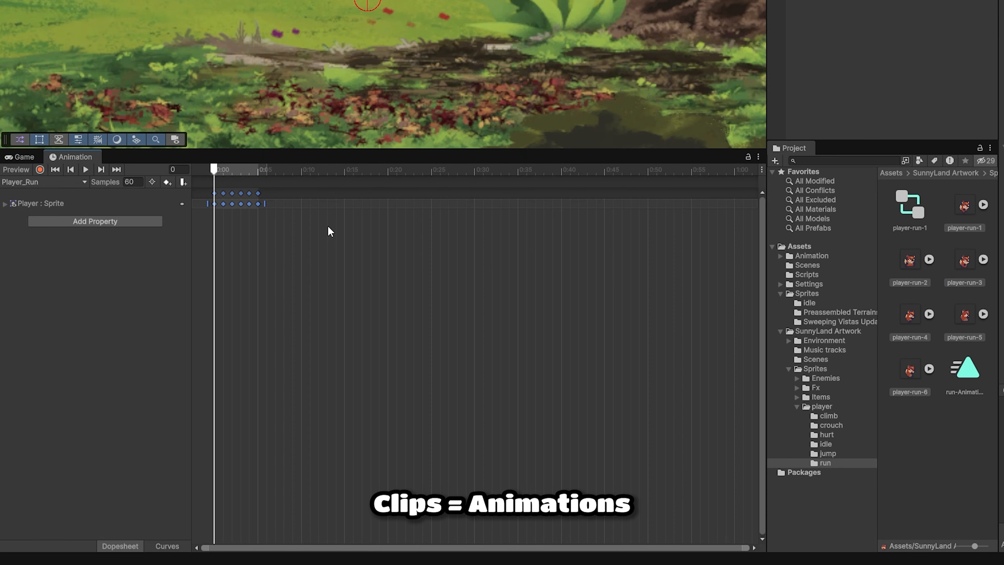
- Open the Animator and Animation windows, dock Animation beside Game, and add an Animator to Player
left_click(85, 169)
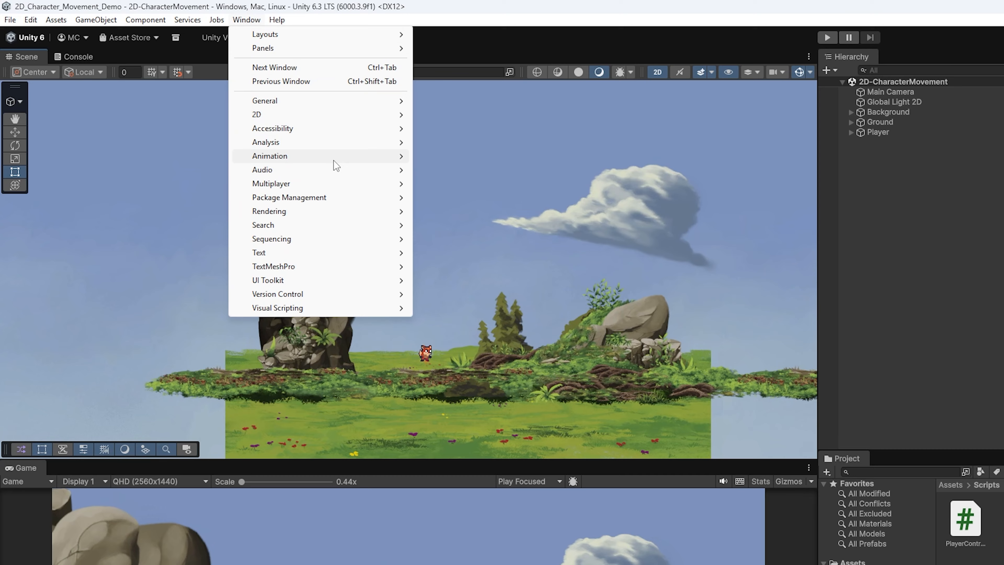
mouse_move(209, 100)
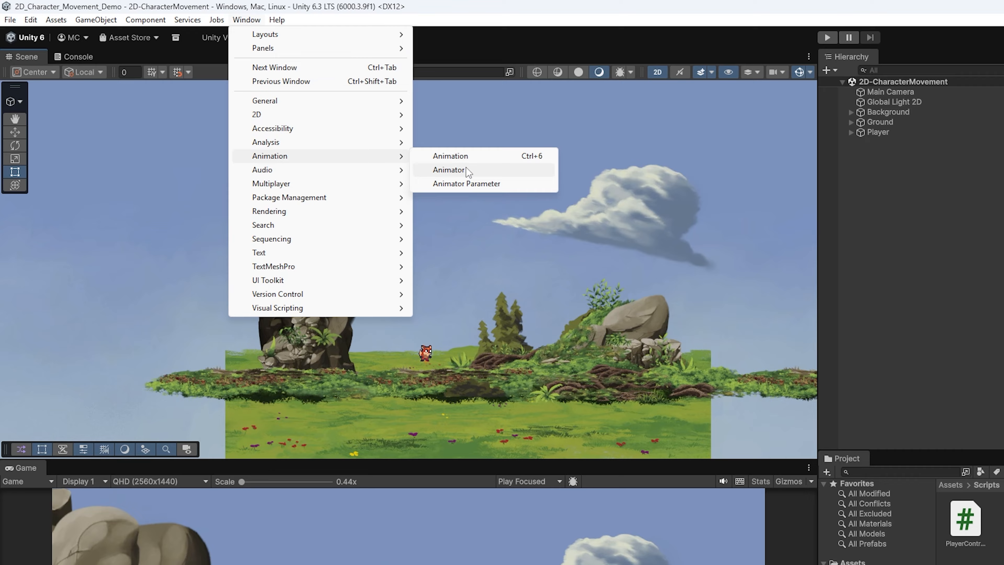
left_click(290, 106)
left_click(154, 13)
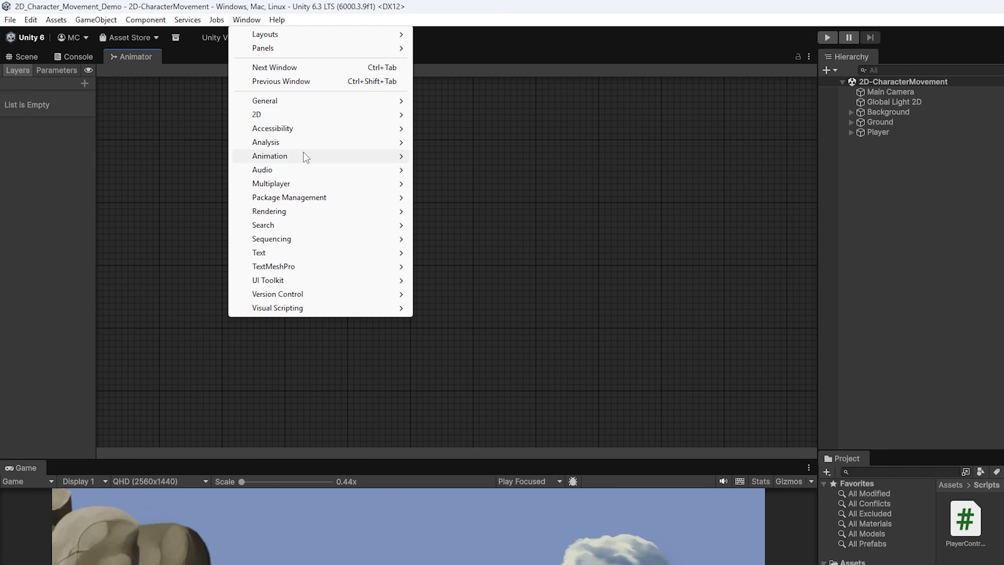
mouse_move(306, 157)
left_click(457, 155)
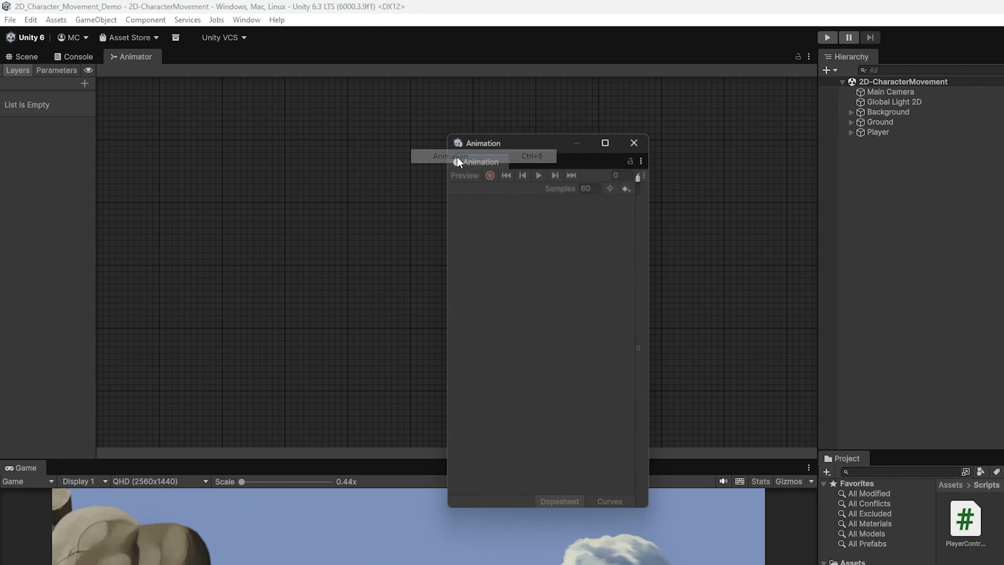
left_click_drag(456, 156, 91, 129)
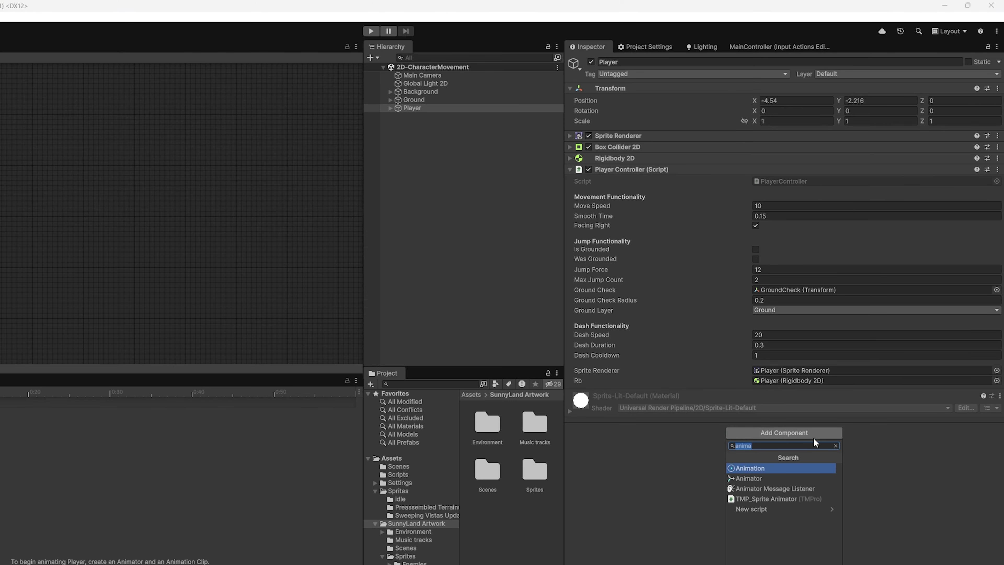
key("Down")
key("Return")
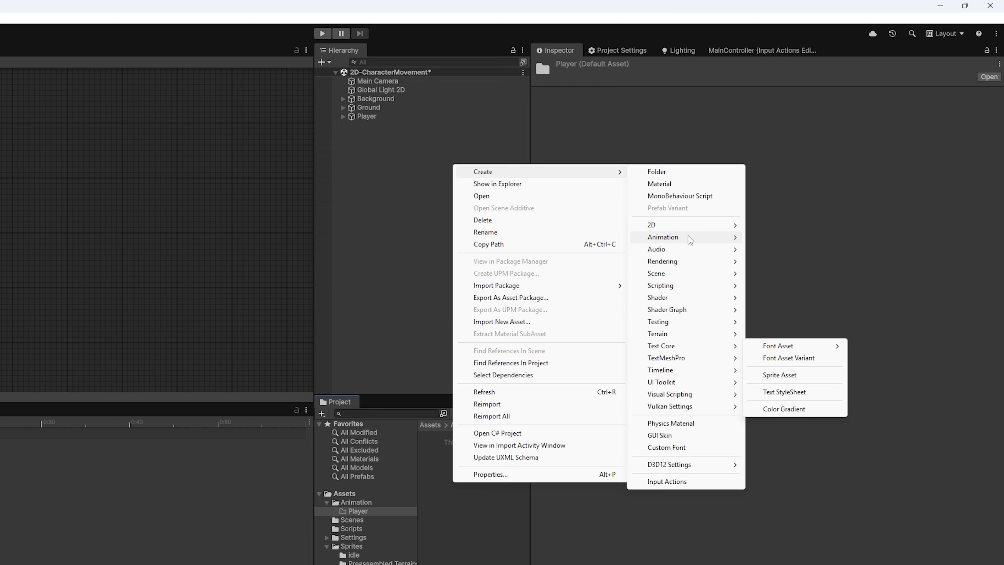
- Create a new Animator Controller asset named Player_Animator
mouse_move(688, 235)
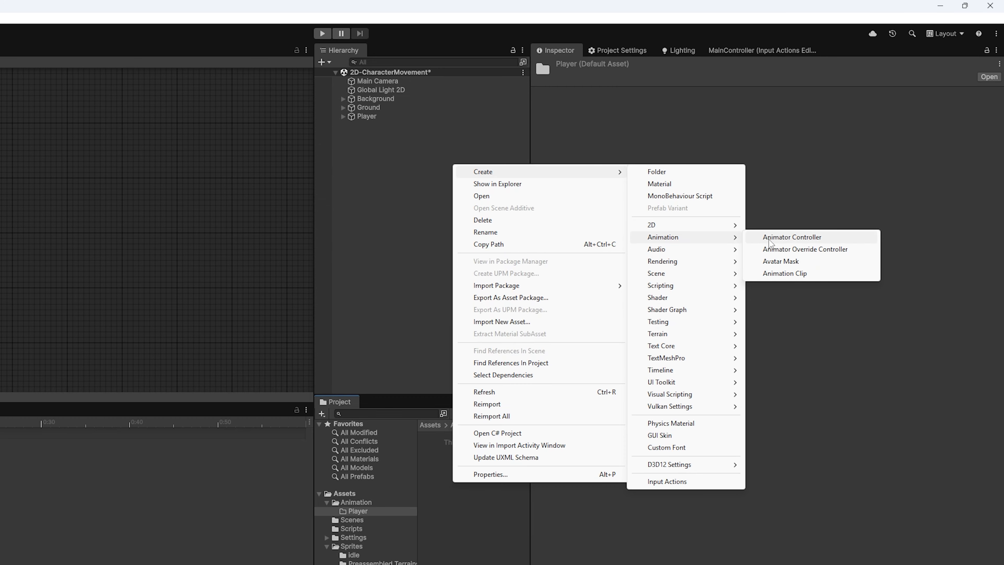
left_click(786, 236)
type("Player_Animator")
key("Return")
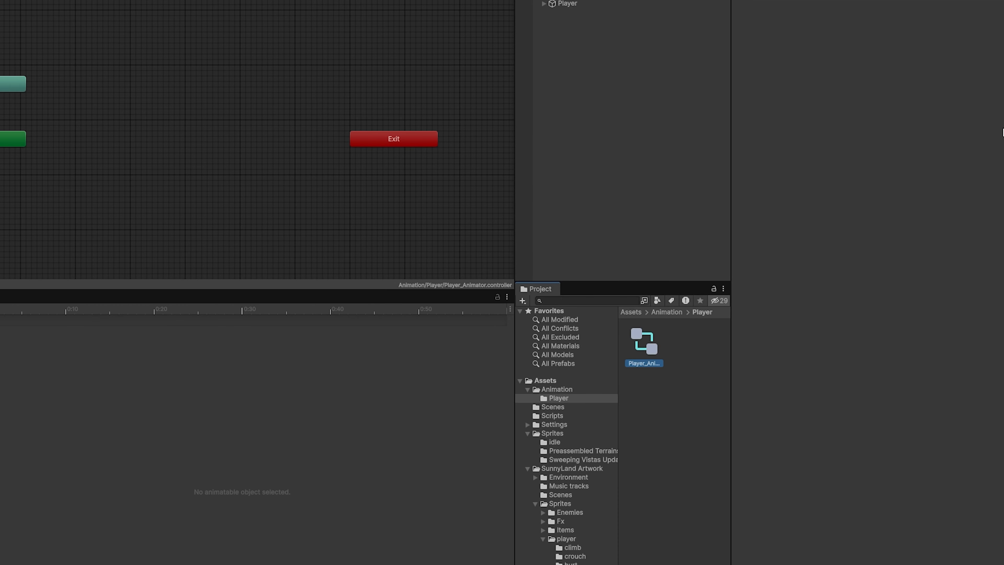
- Assign Player_Animator as the Player's controller and start a new Player_Idel clip
left_click(567, 3)
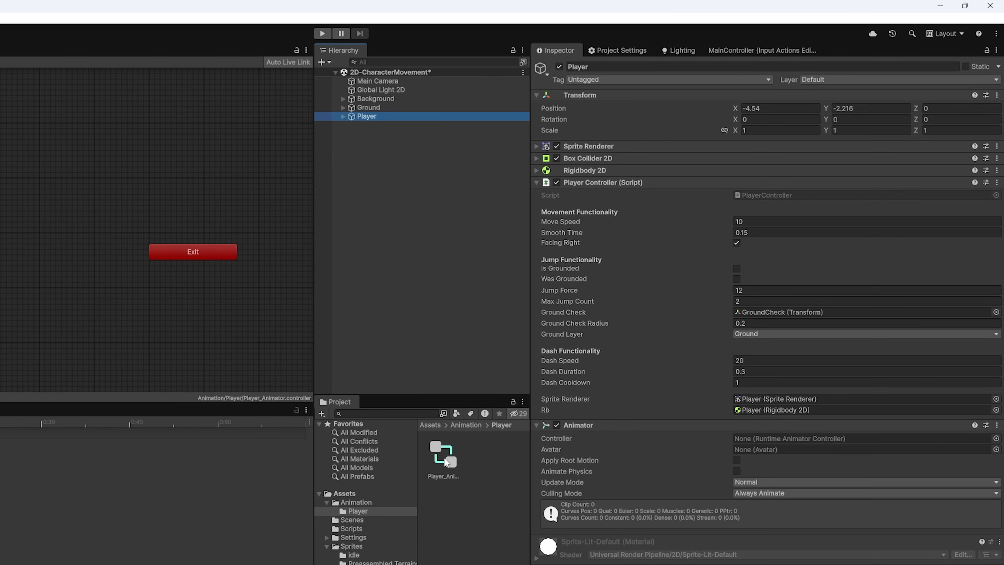
left_click_drag(719, 440, 750, 438)
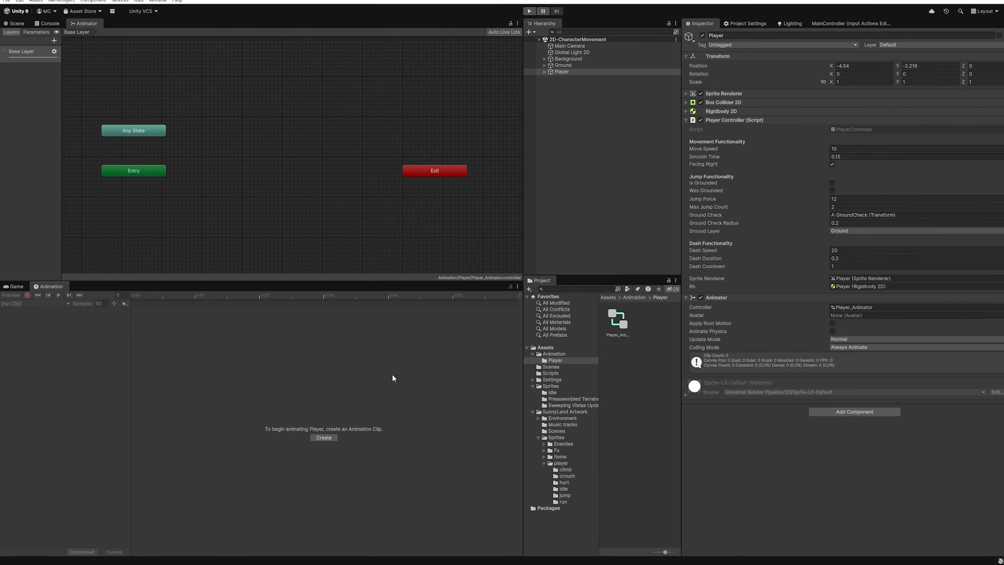
left_click(365, 421)
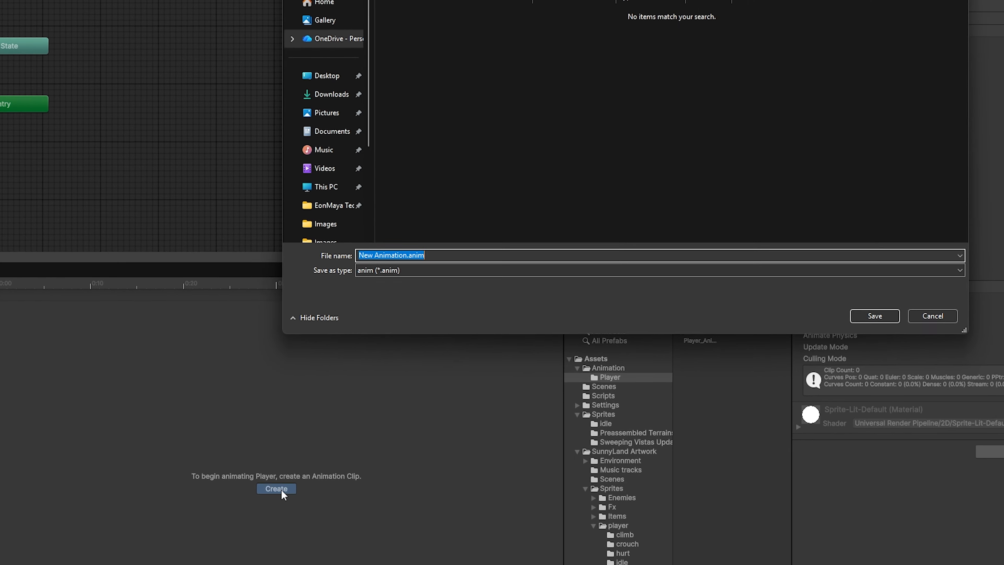
type("Player_")
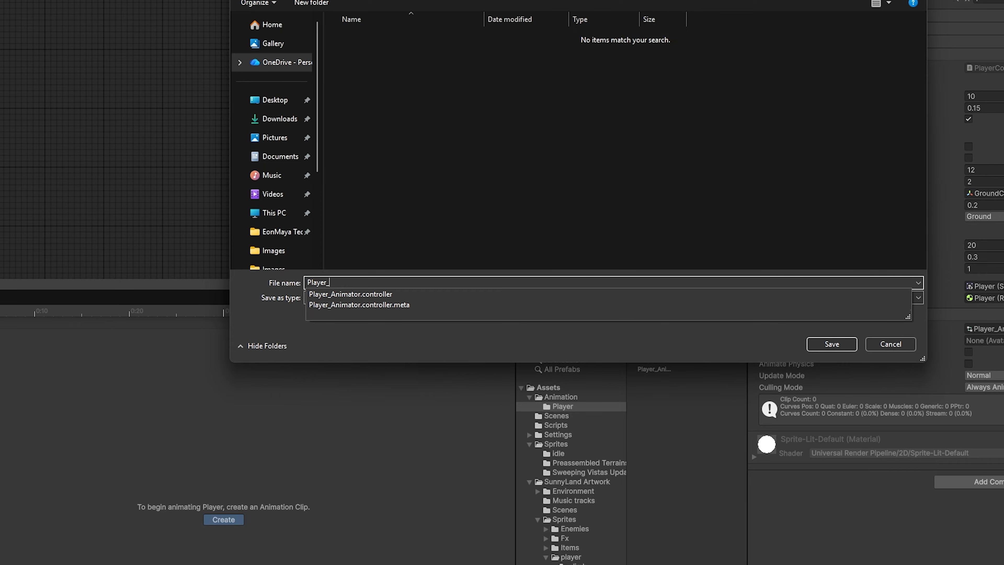
type("Idel")
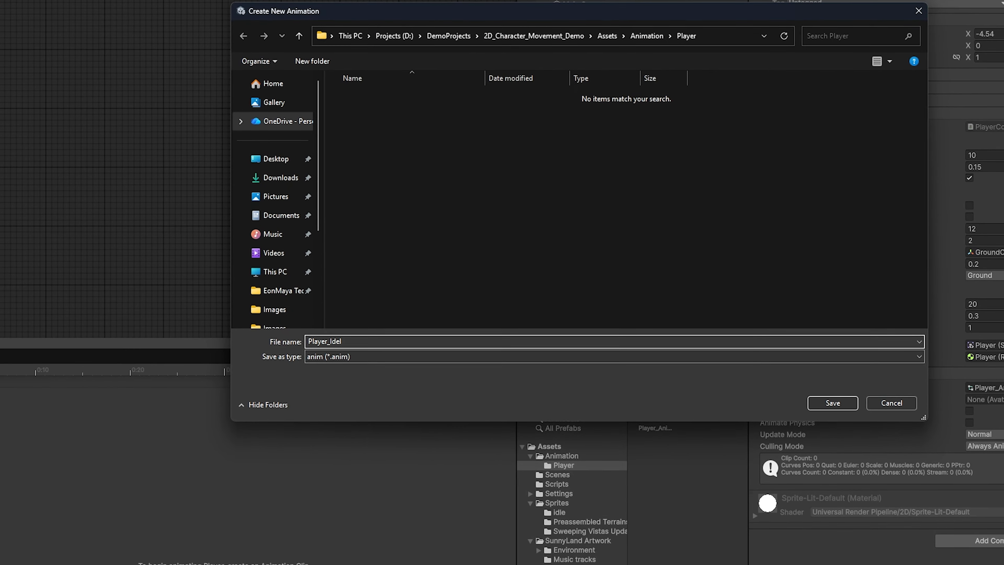
- Save the Player_Idel clip and add the four idle sprites as its keyframes
key("Return")
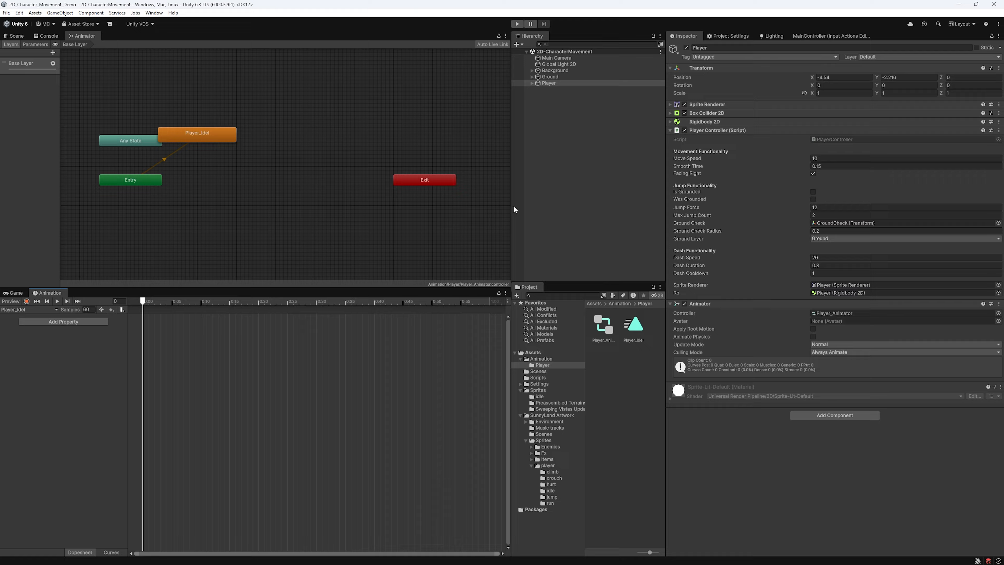
left_click(553, 416)
left_click(559, 563)
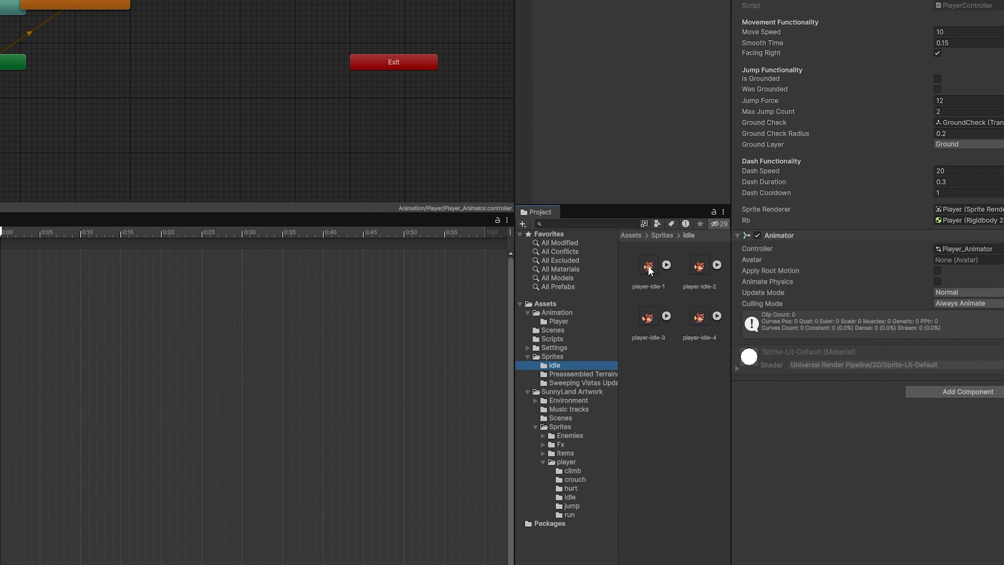
left_click(630, 293)
left_click(672, 334, "shift")
left_click_drag(644, 271, 32, 278)
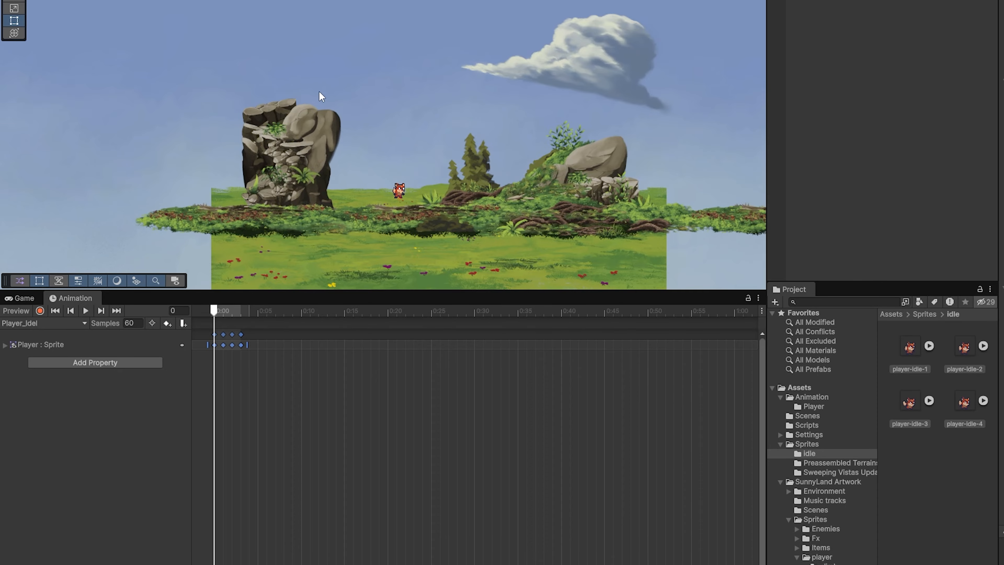
- Preview the idle loop and change the clip's sample rate to 12
key("f")
left_click(85, 312)
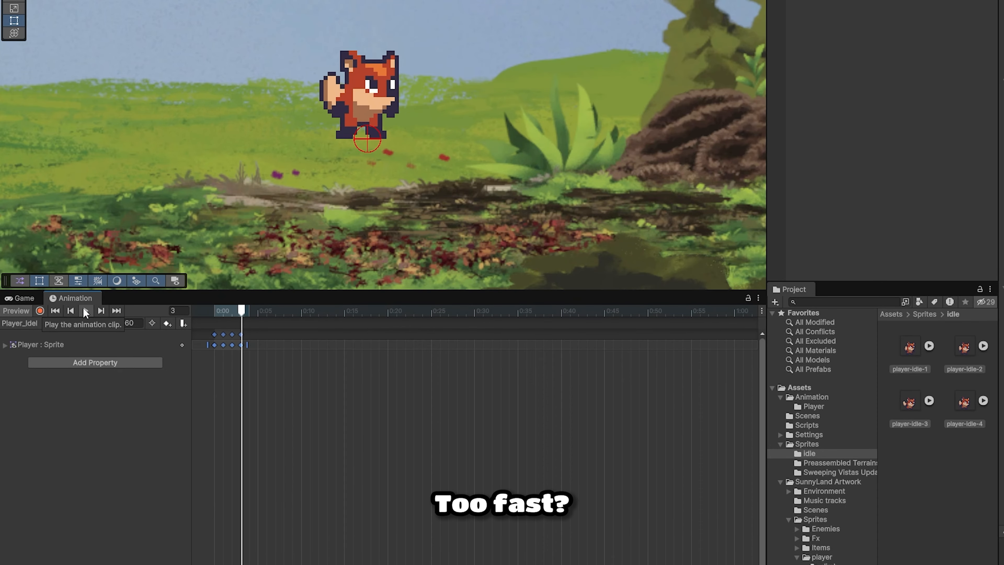
left_click(132, 322)
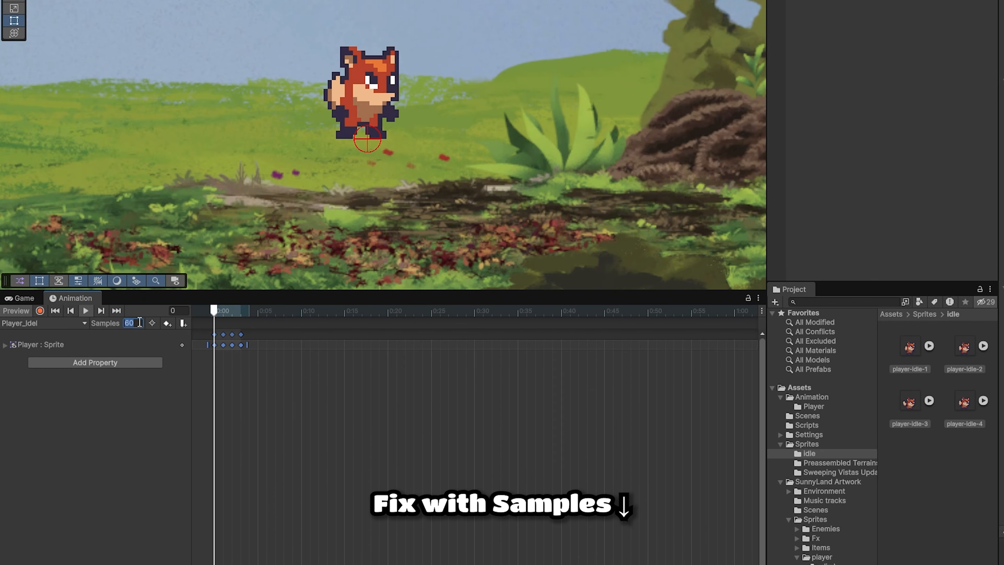
type("13")
key("Return")
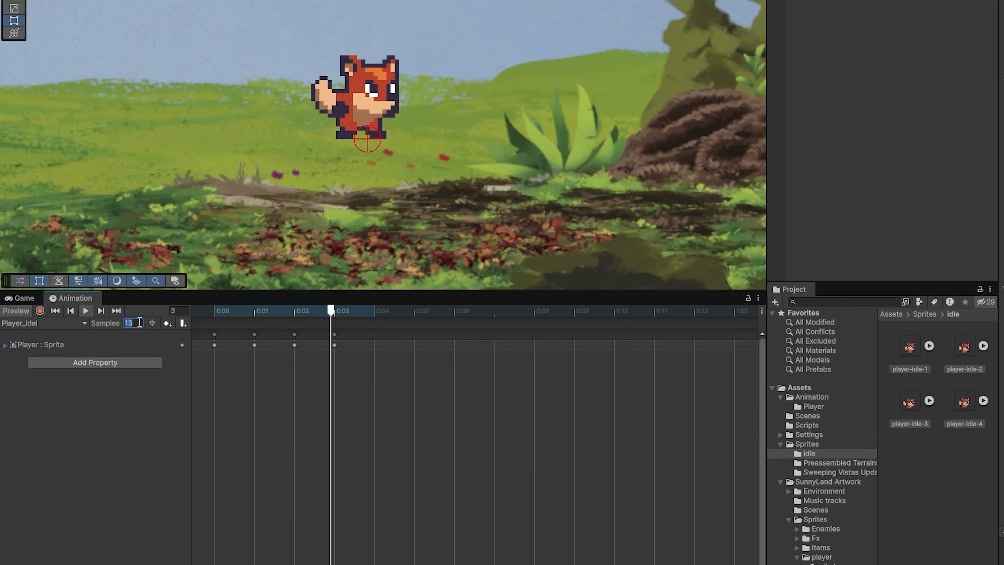
type("12")
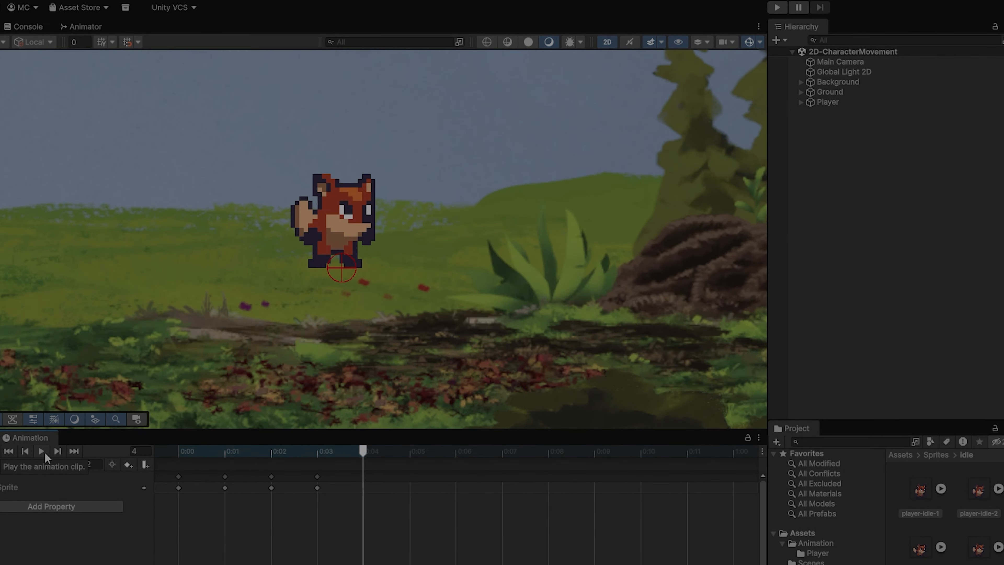
- Create and save a new clip named Player_Run from the clip dropdown
left_click(29, 309)
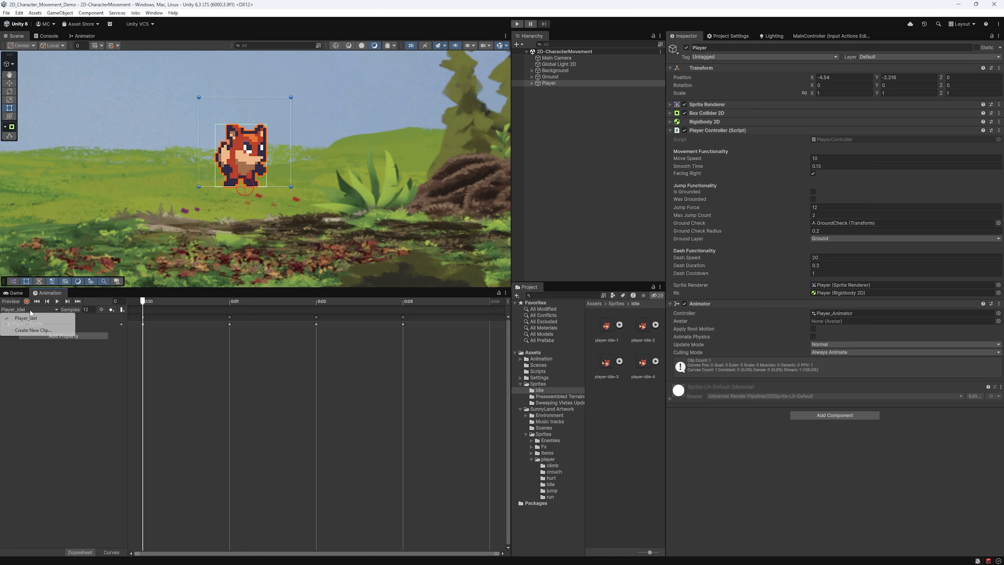
left_click(33, 329)
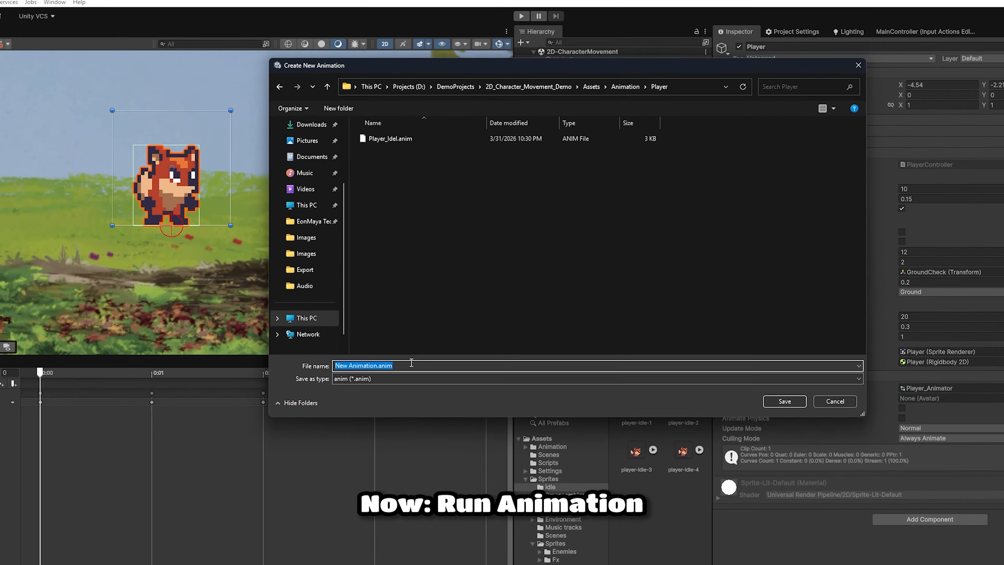
type("Player_")
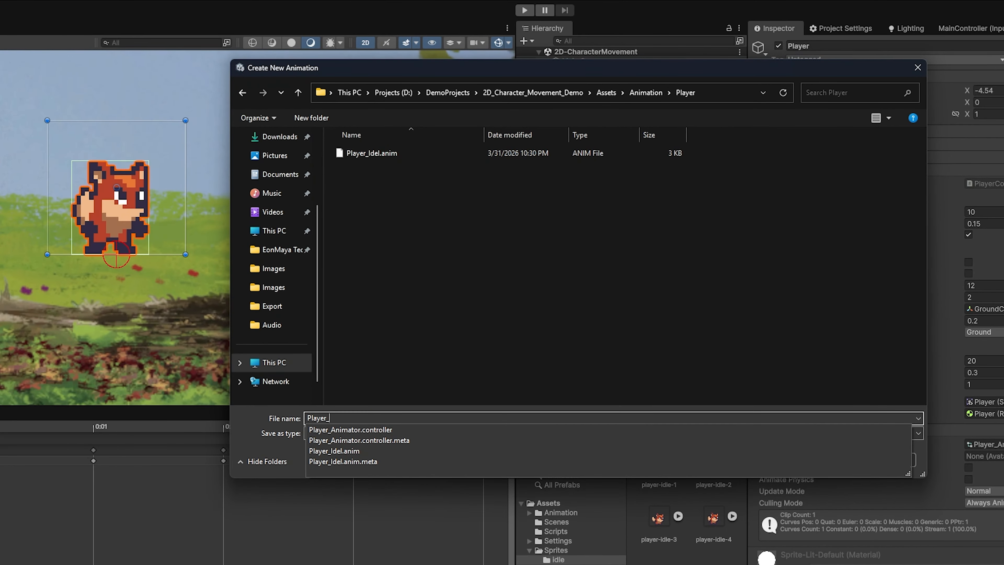
type("Run")
key("Return")
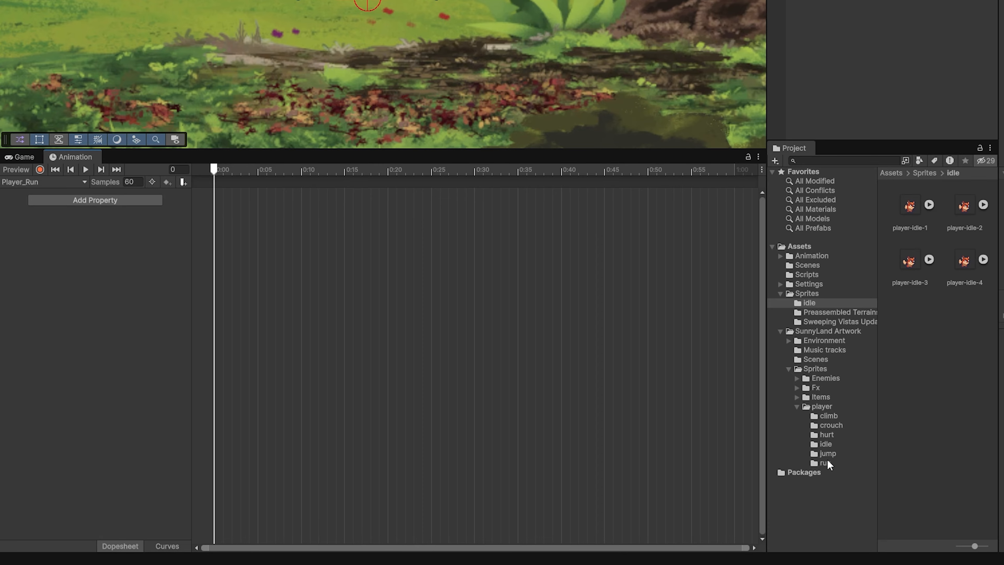
- Add the six player-run sprites to the Player_Run timeline as keyframes
left_click(825, 463)
left_click(964, 212)
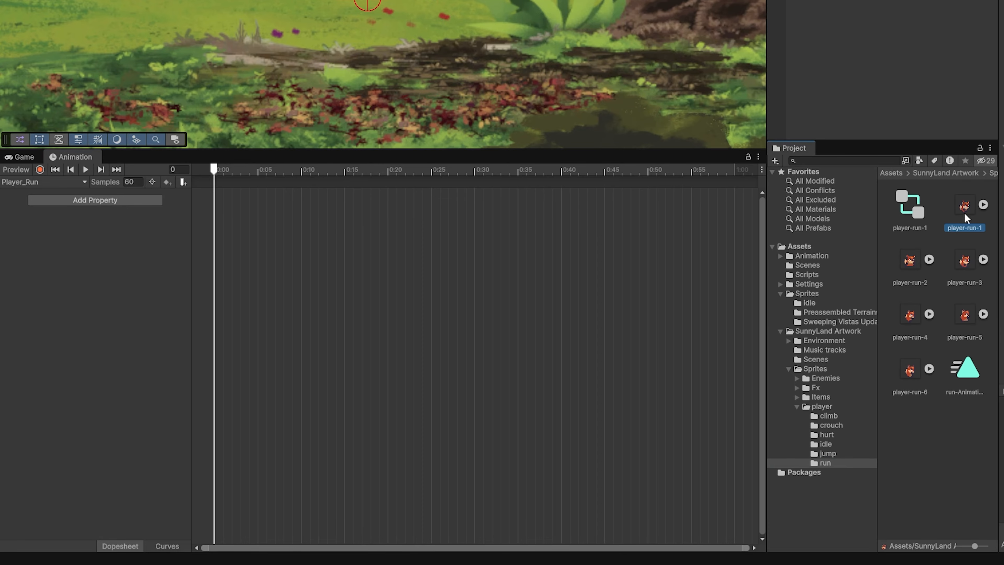
left_click(909, 369, "shift")
left_click_drag(910, 369, 330, 231)
- Preview the run clip, settle its sample rate at 13, and stop the preview
left_click(86, 169)
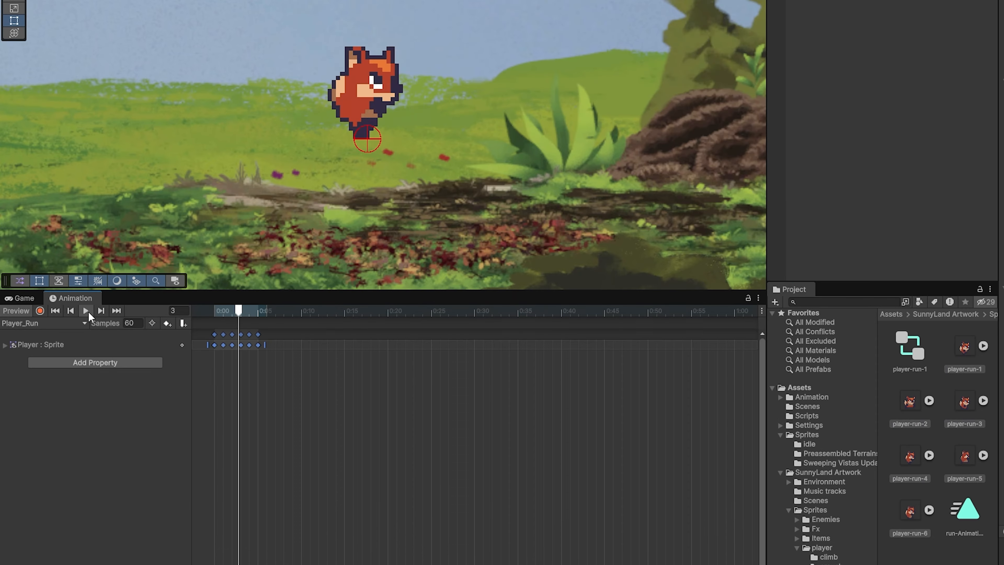
left_click(137, 181)
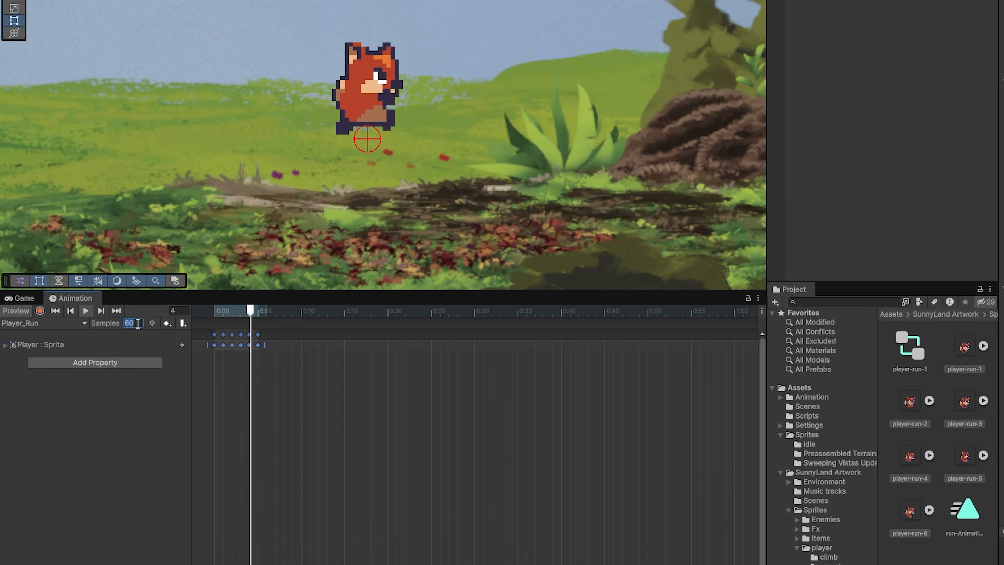
type("12")
key("Return")
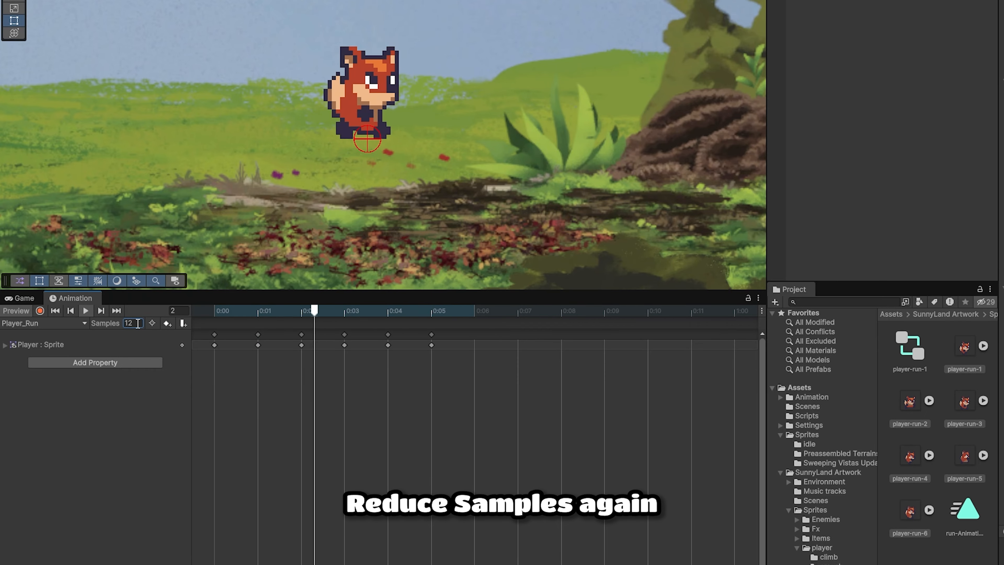
left_click(138, 323)
type("13")
key("Return")
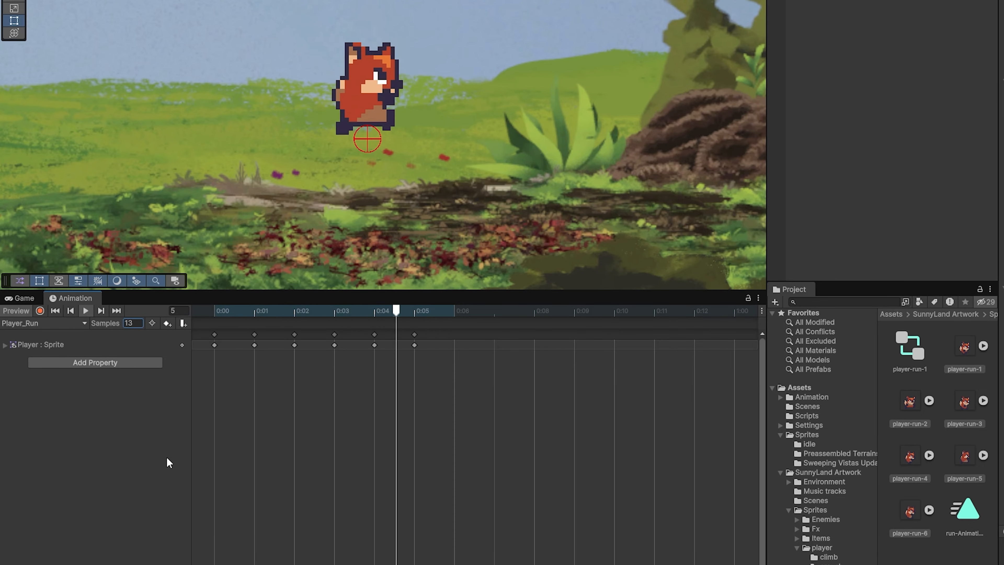
left_click(86, 310)
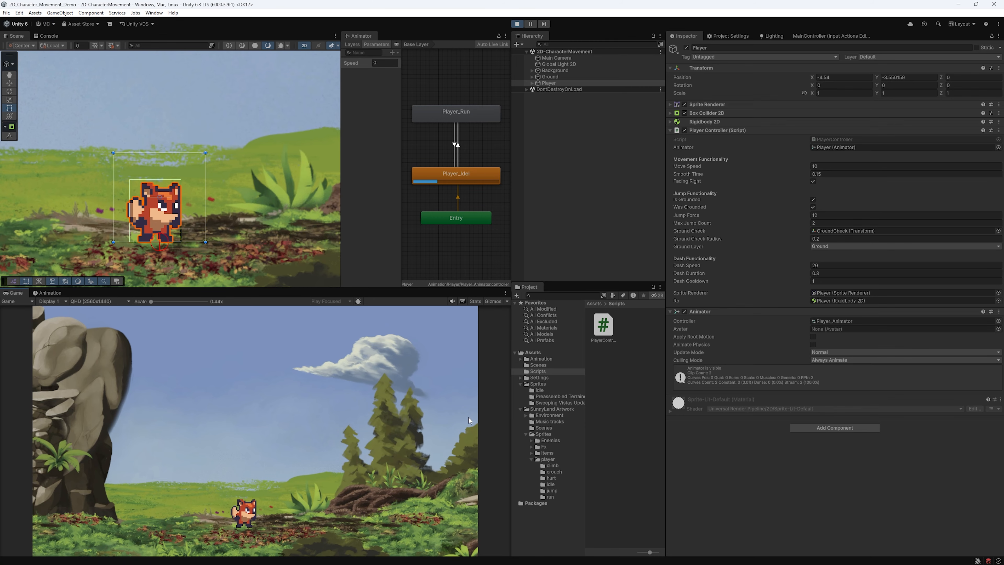
- Run the fox left and right with A and D to test the idle and run animations
key("a")
key("d")
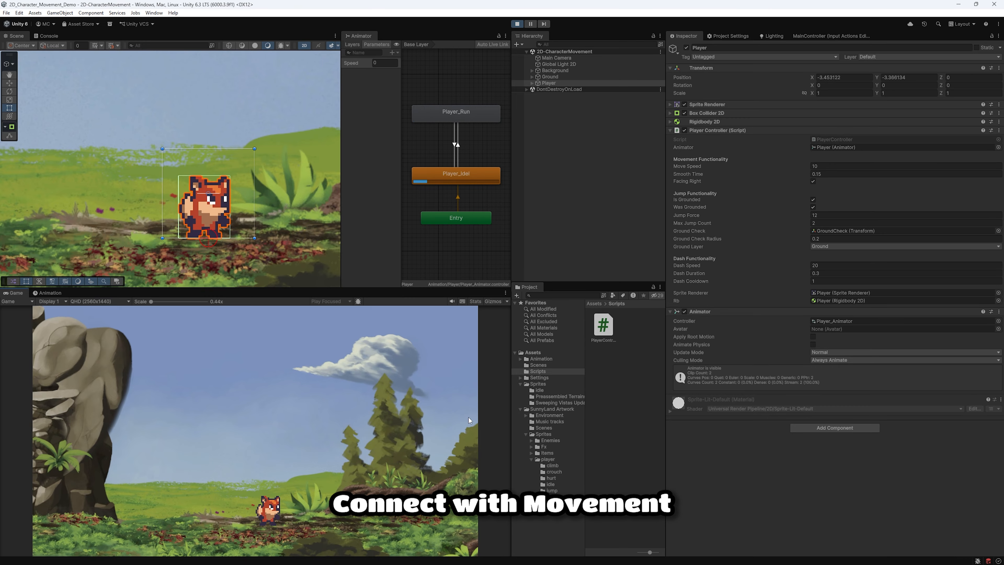
key("a")
key("d")
key("d")
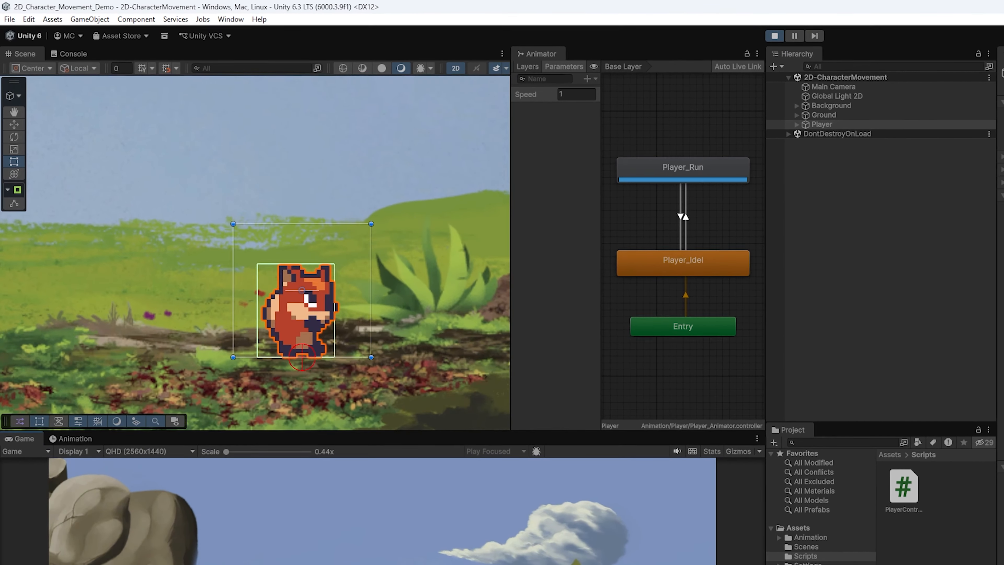
key("d")
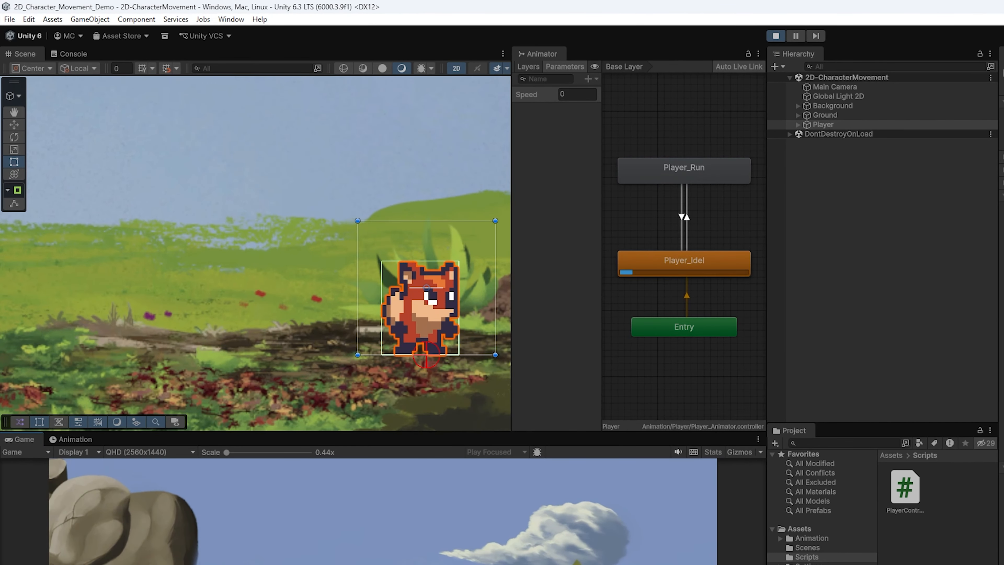
key("a")
key("d")
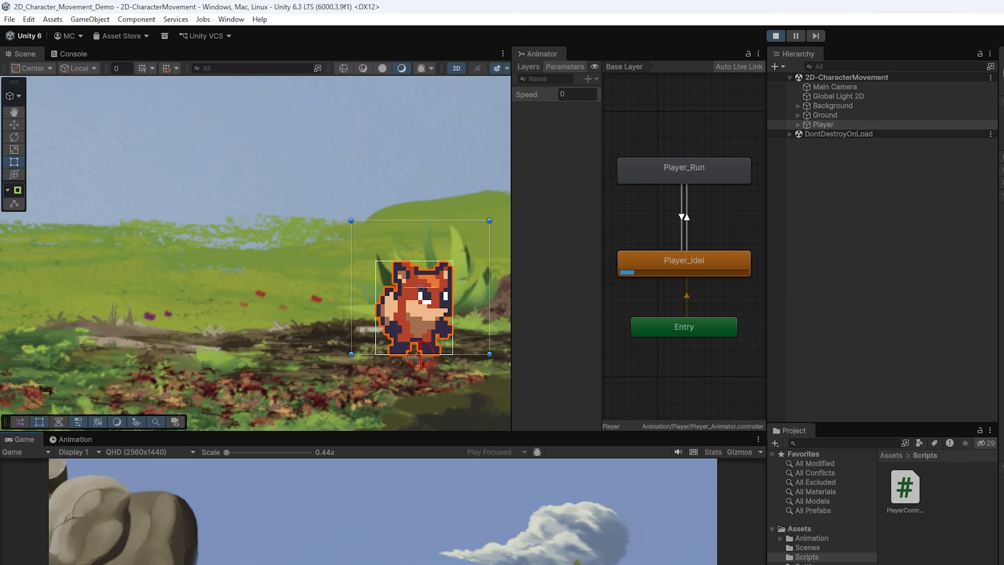
key("a")
key("d")
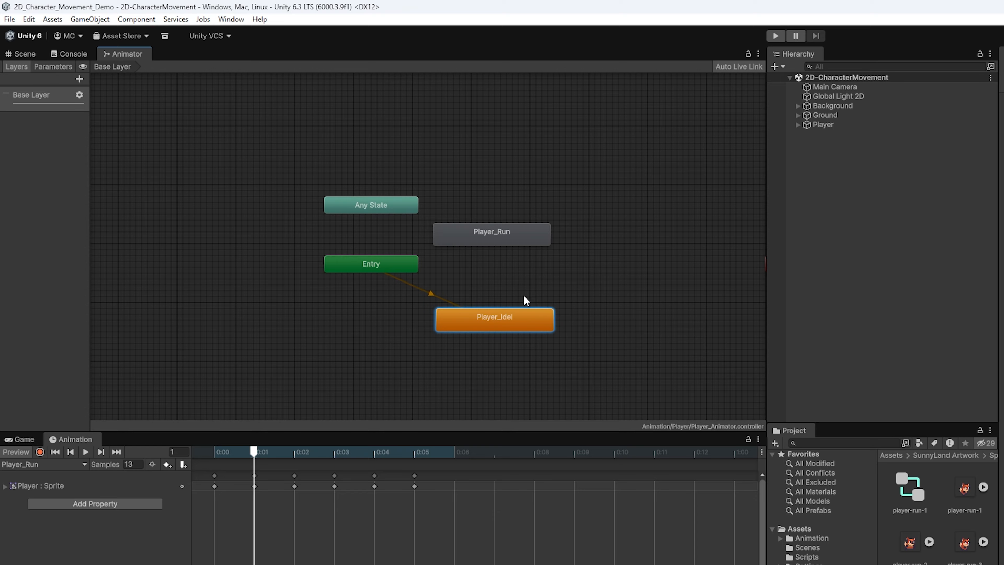
- Rearrange the Animator graph so the Entry node sits below Player_Idel
scroll(349, 196, "up", 2)
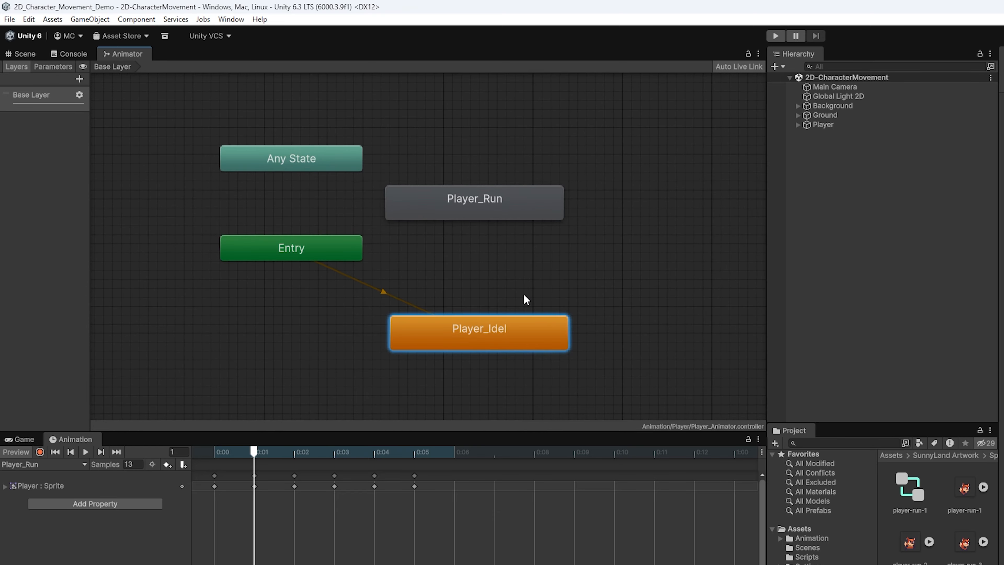
scroll(524, 297, "up", 1)
middle_click_drag(489, 289, 498, 295)
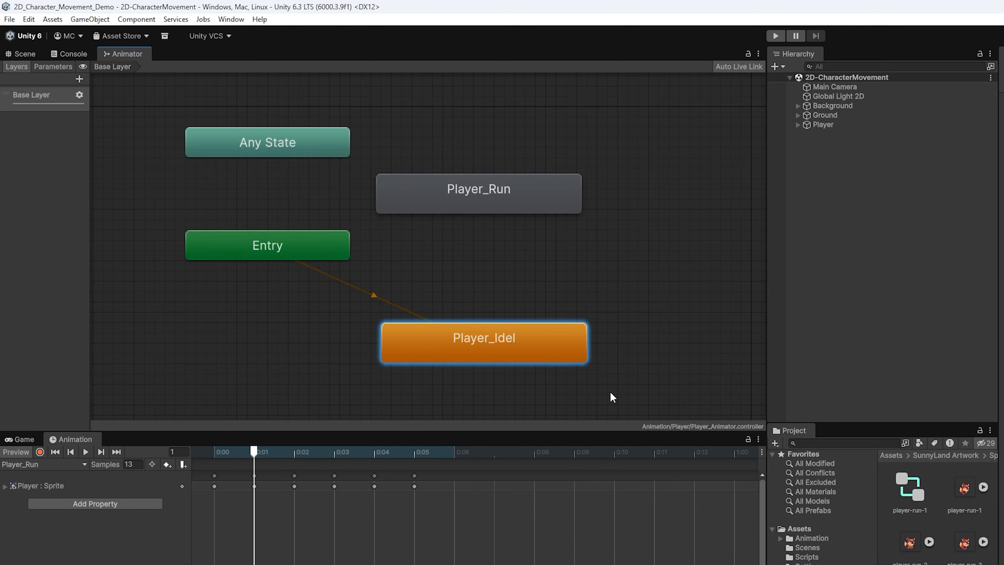
scroll(606, 399, "down", 5)
middle_click_drag(595, 395, 572, 297)
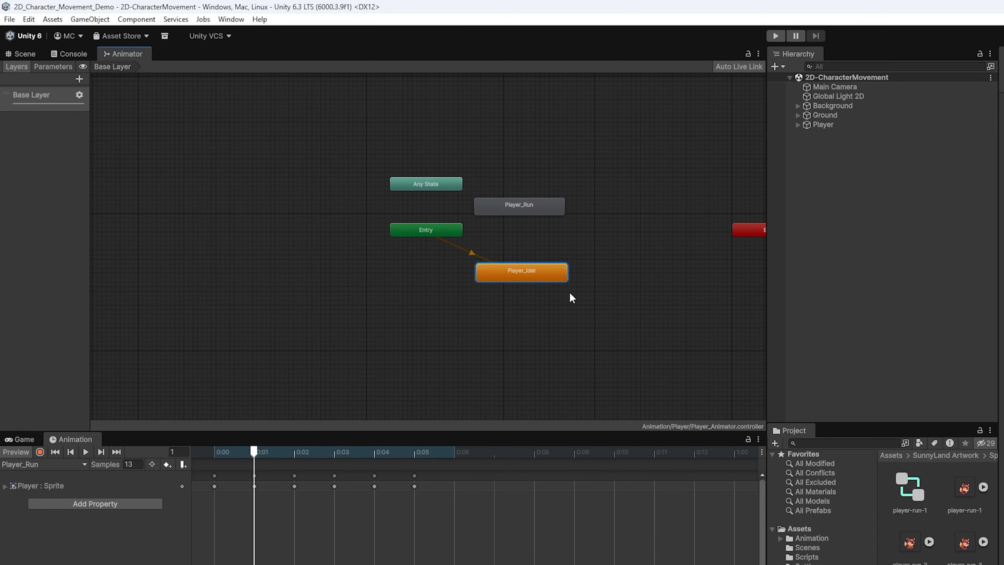
left_click_drag(431, 237, 522, 325)
scroll(523, 326, "up", 3)
- Add a transition from Player_Idel to Player_Run and select it for inspection
right_click(500, 263)
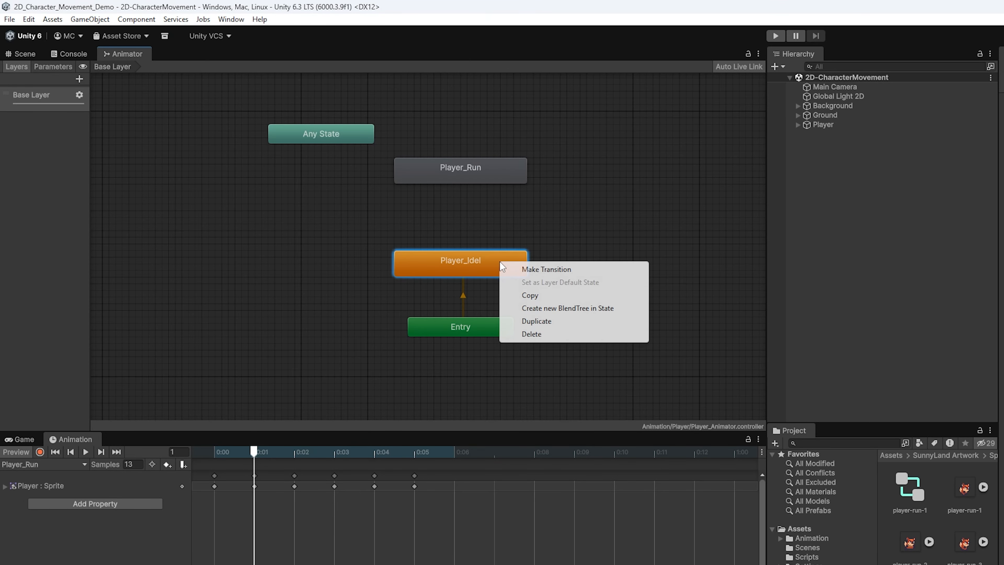
left_click(523, 269)
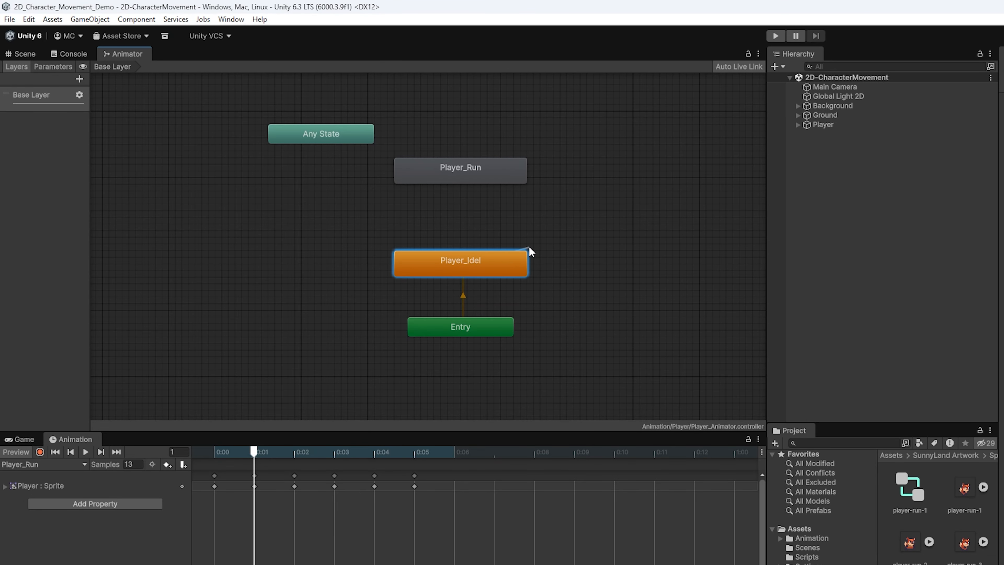
left_click(501, 165)
left_click(464, 219)
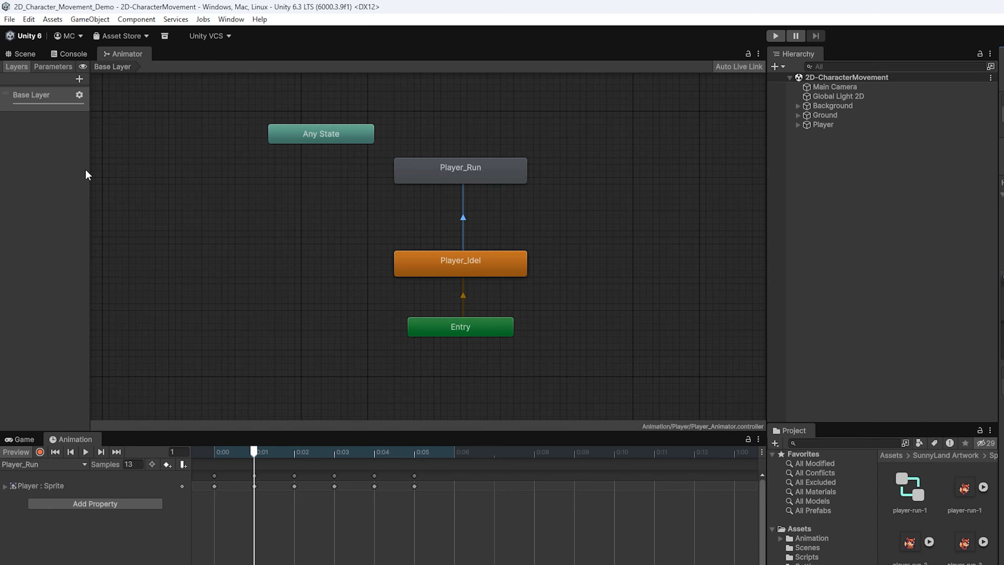
- Widen the Animator's side panel and add a Float parameter named Speed, defaulting to 0
left_click_drag(87, 175, 176, 174)
left_click(51, 68)
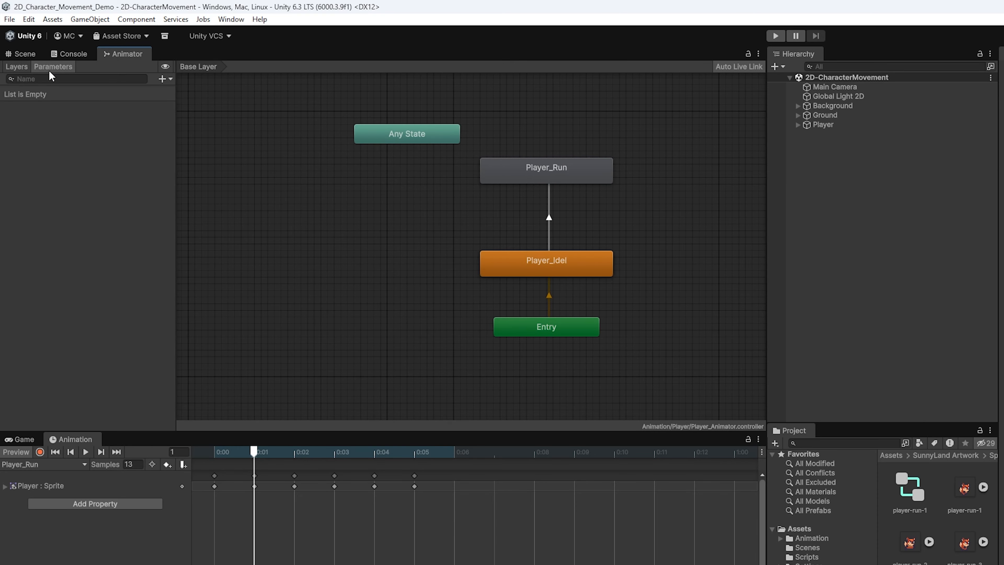
left_click(163, 78)
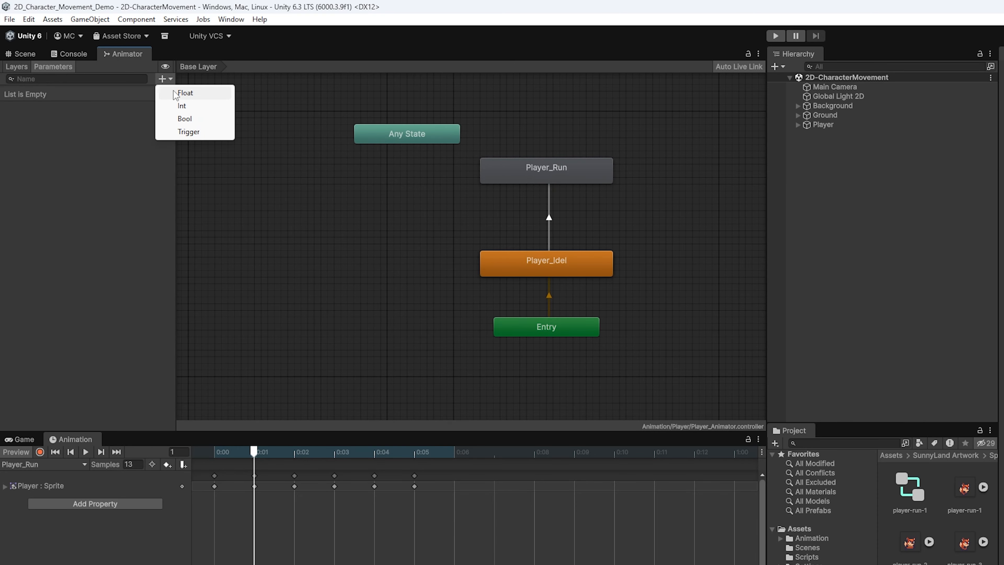
left_click(184, 93)
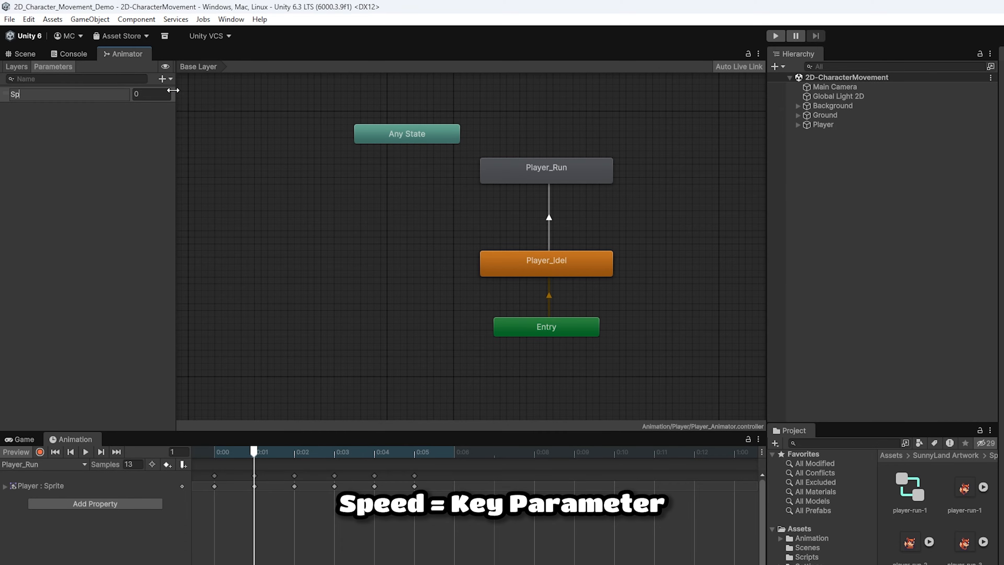
type("Speed")
key("Return")
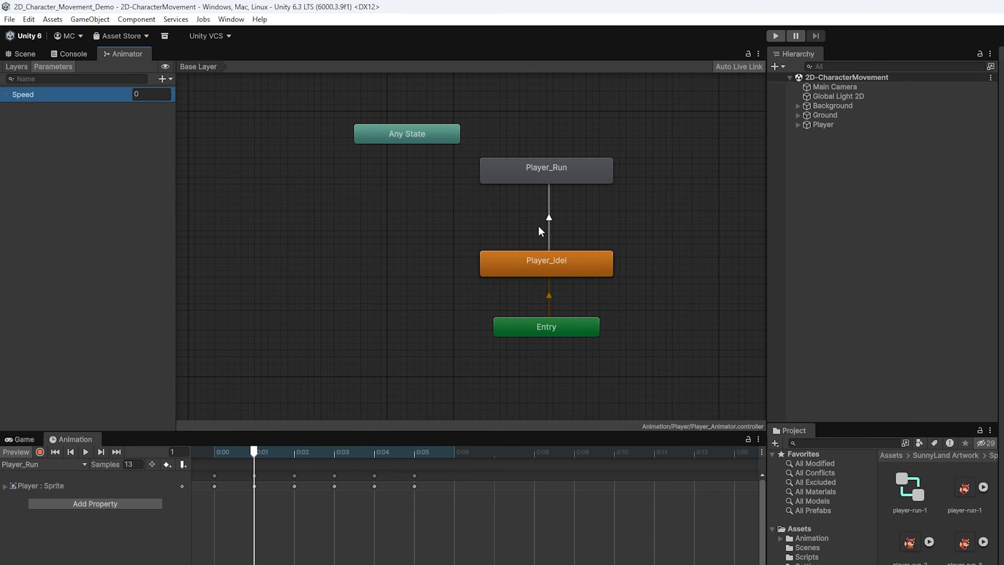
- Give the Player_Idel→Player_Run transition condition Speed Greater 0.01 and 0 duration, then save
left_click(548, 220)
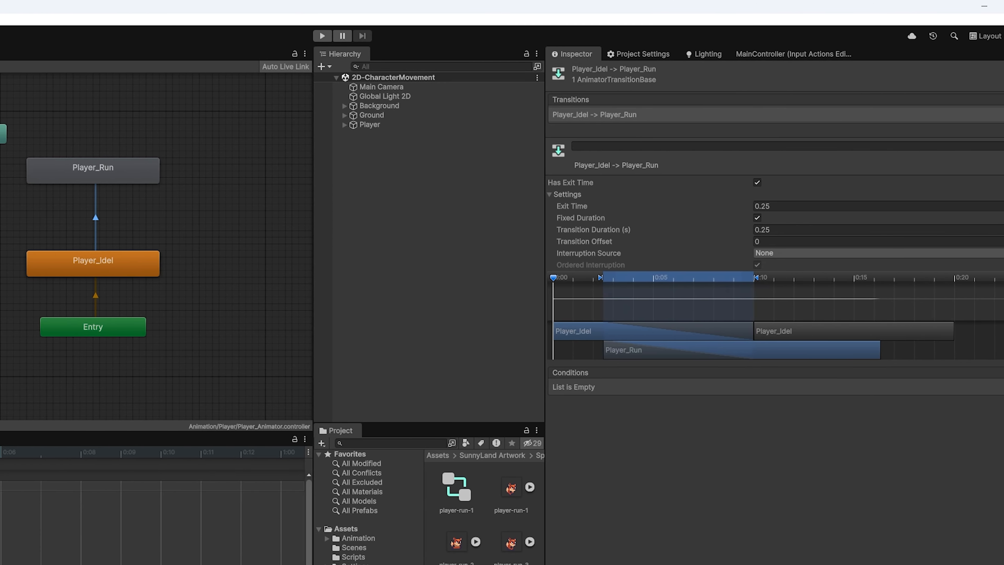
left_click(971, 401)
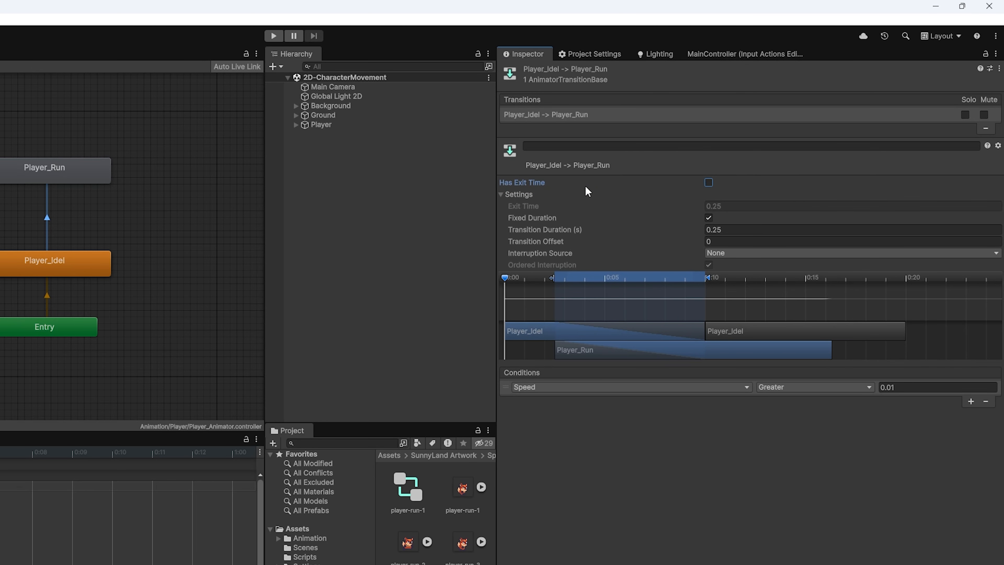
left_click(736, 230)
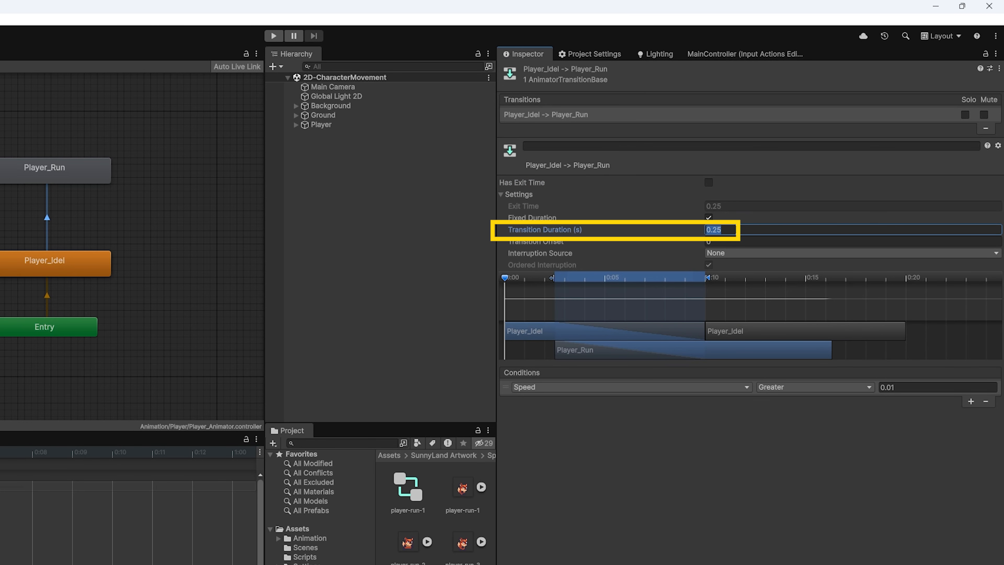
type("0")
left_click(708, 462)
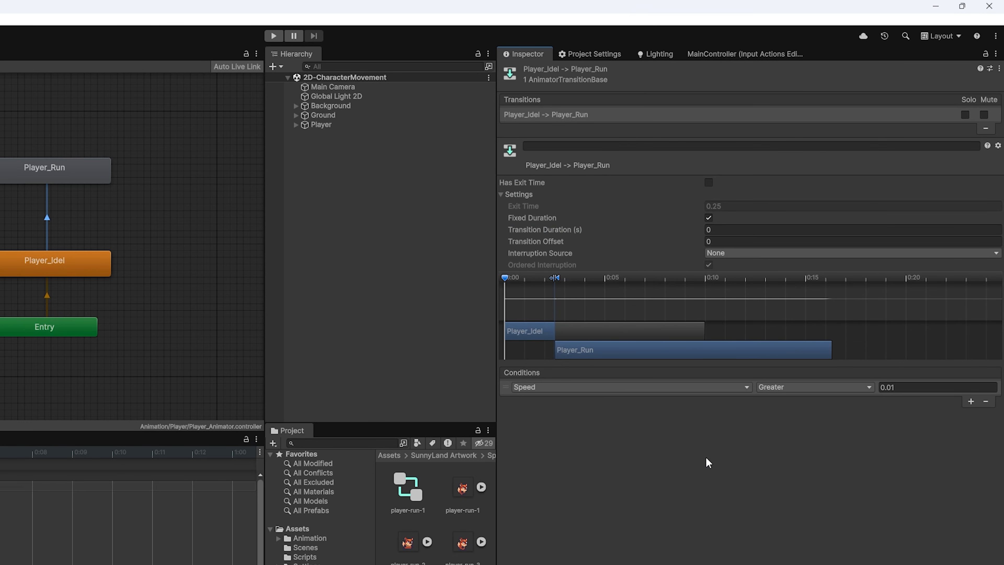
key("ctrl+s")
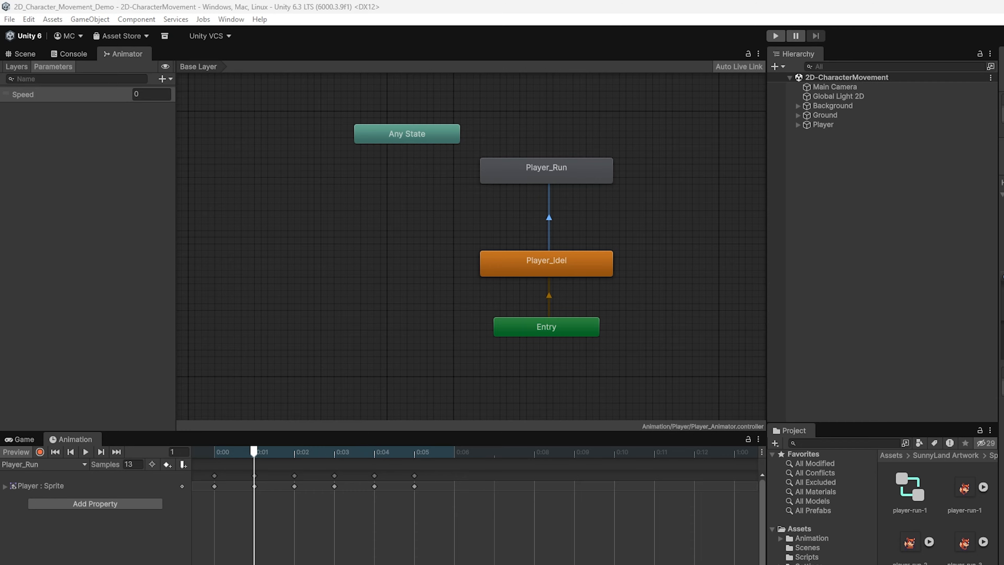
- Create a Player_Run→Player_Idel transition with the condition Speed Less 0.01
right_click(507, 177)
left_click(530, 182)
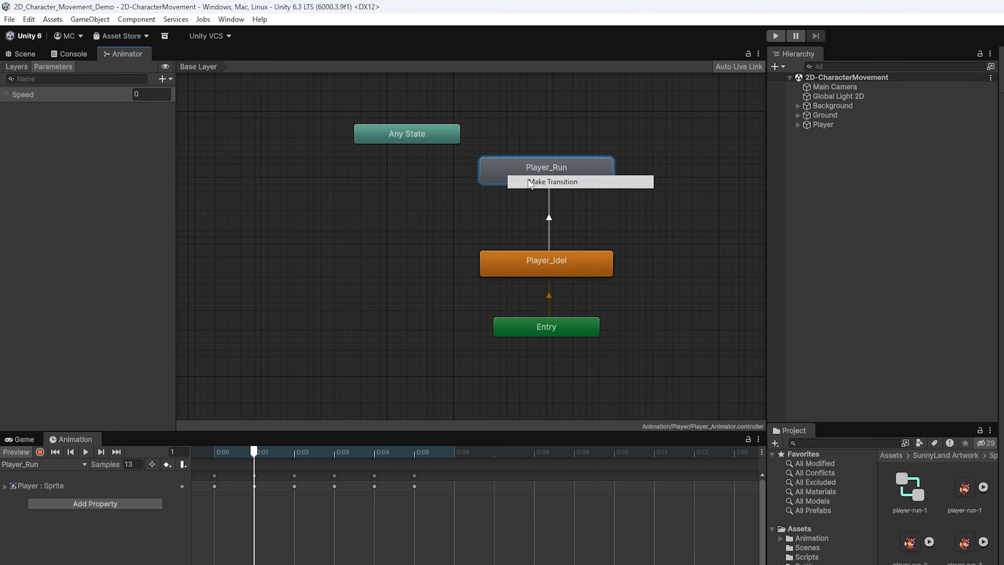
left_click(531, 261)
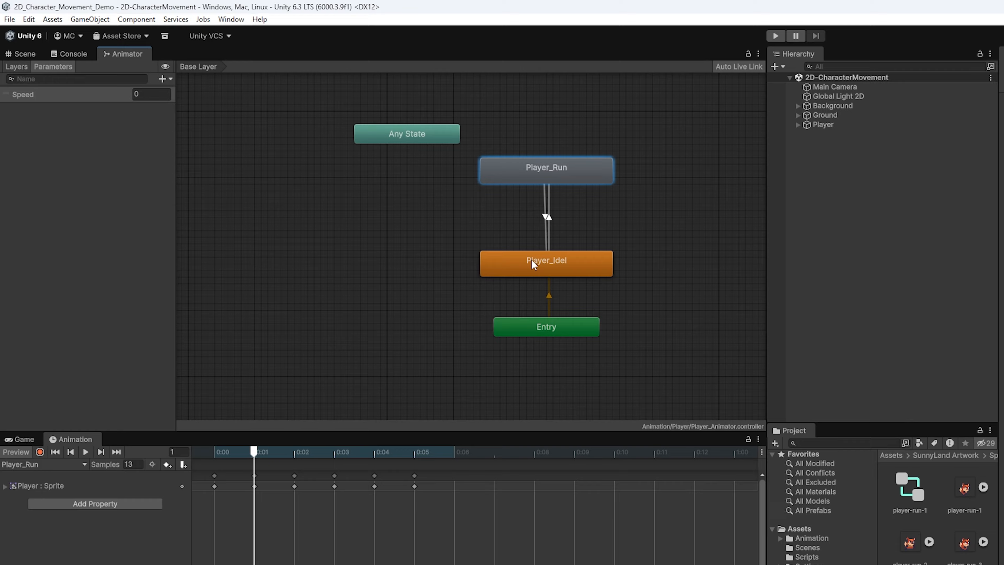
left_click(545, 216)
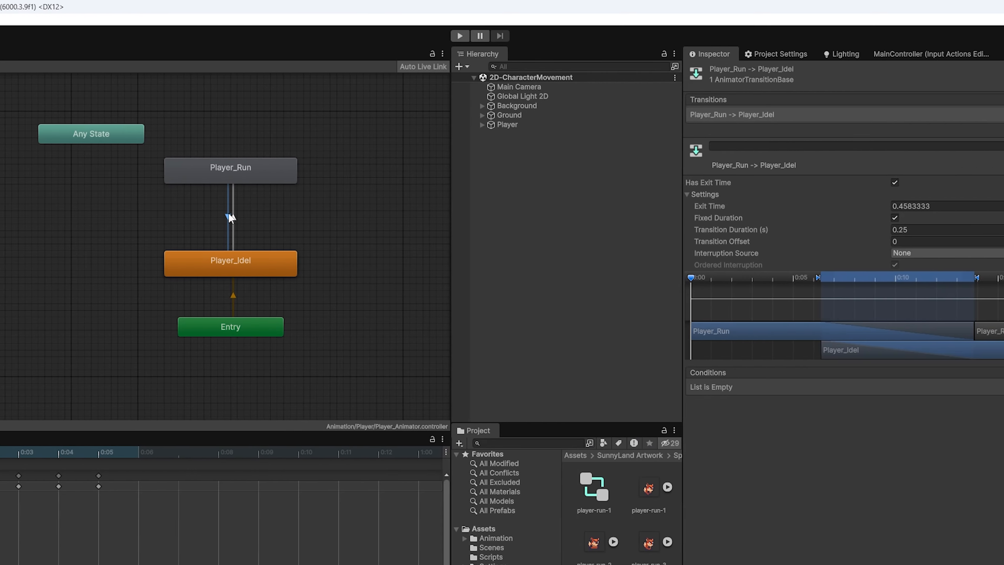
left_click(971, 400)
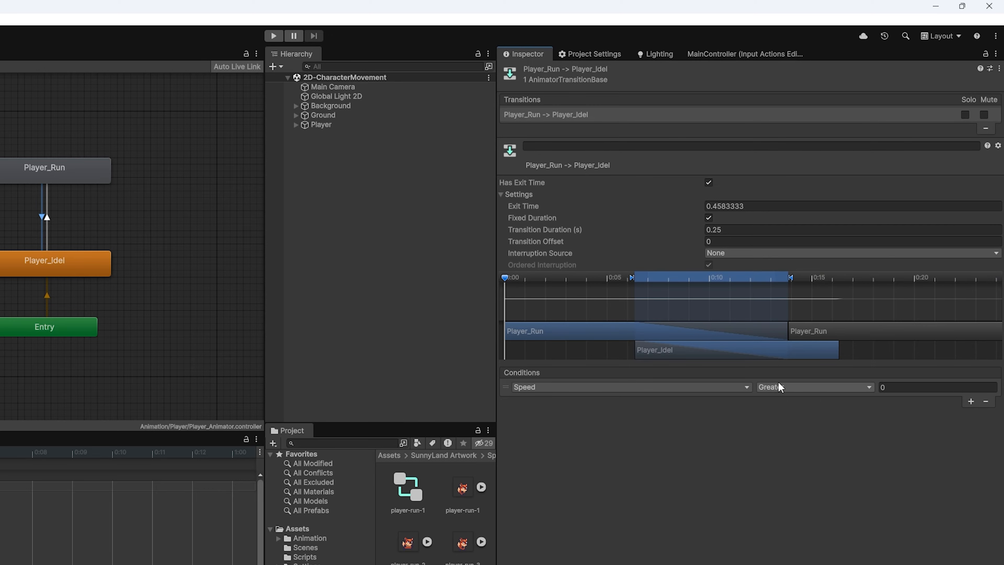
left_click(780, 386)
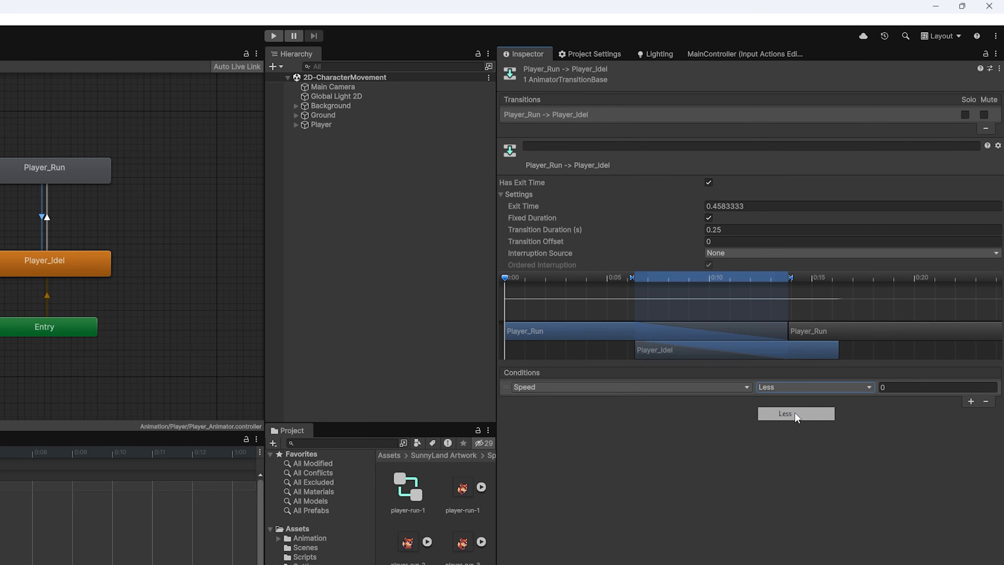
left_click(794, 414)
left_click(923, 390)
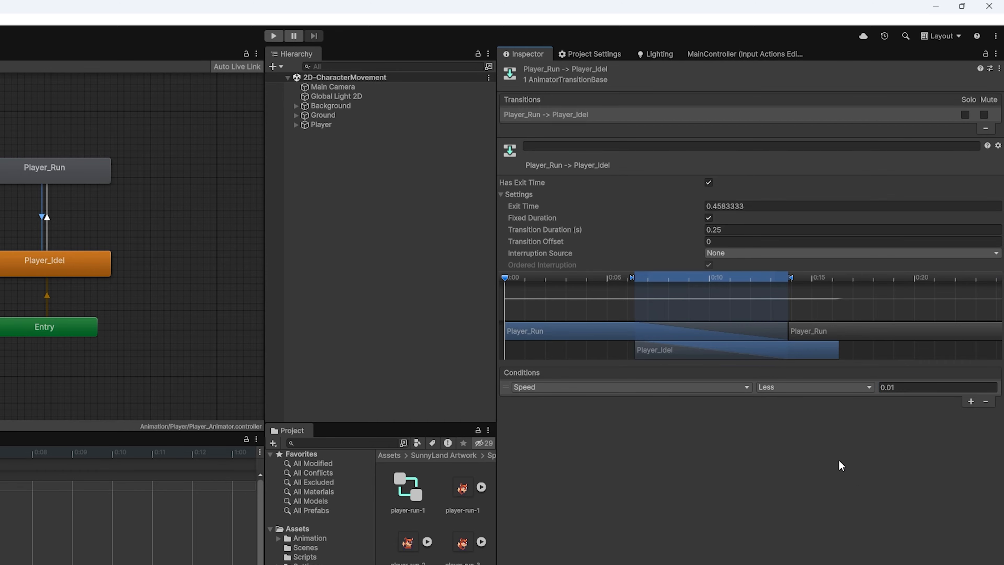
- Disable exit time, set the transition duration to 0, and set Speed to 1 for testing
left_click(708, 183)
left_click(724, 229)
type("0")
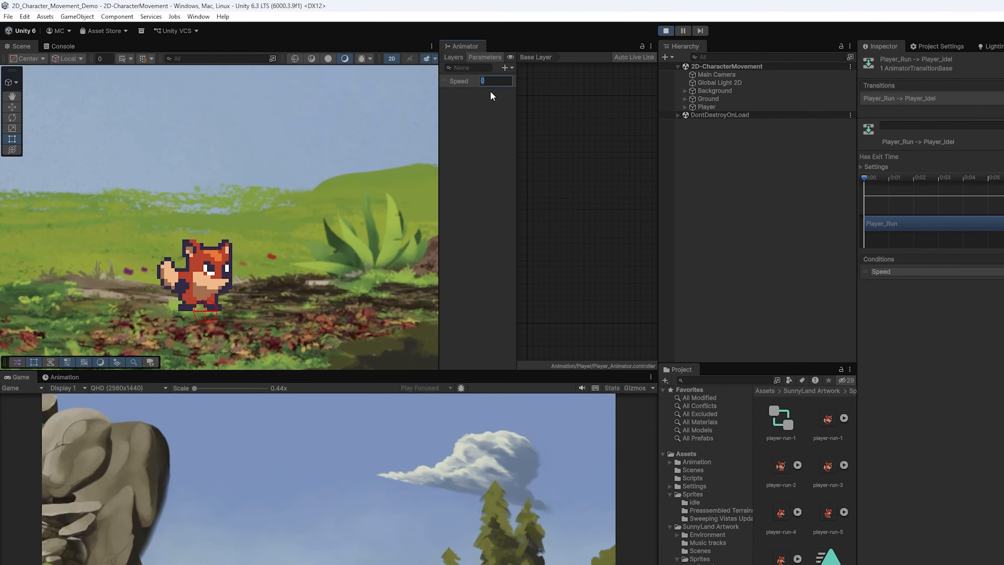
type("1")
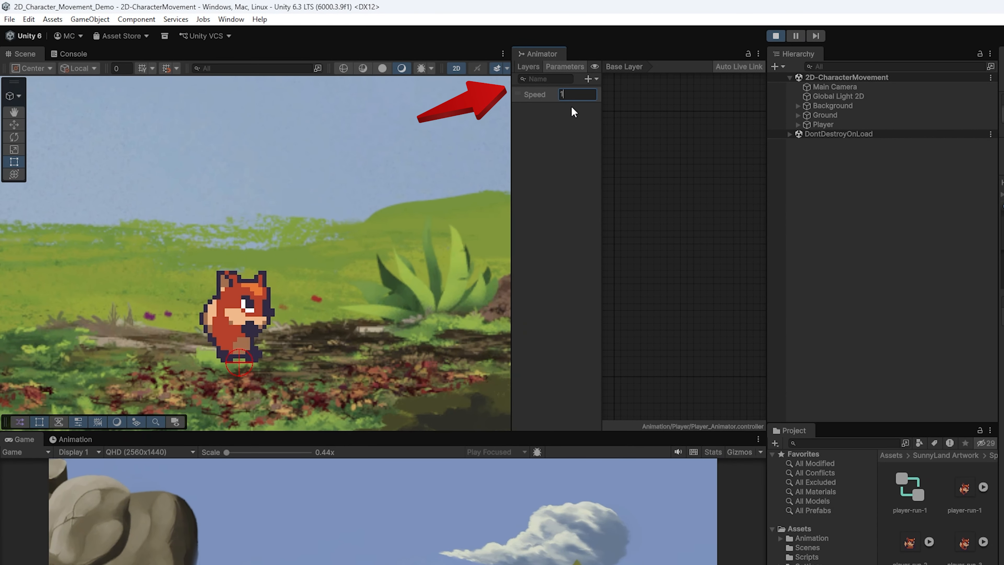
- Reset the Speed test value to 0 and add 'public Animator animator;' to PlayerController.cs
key("BackSpace")
type("0")
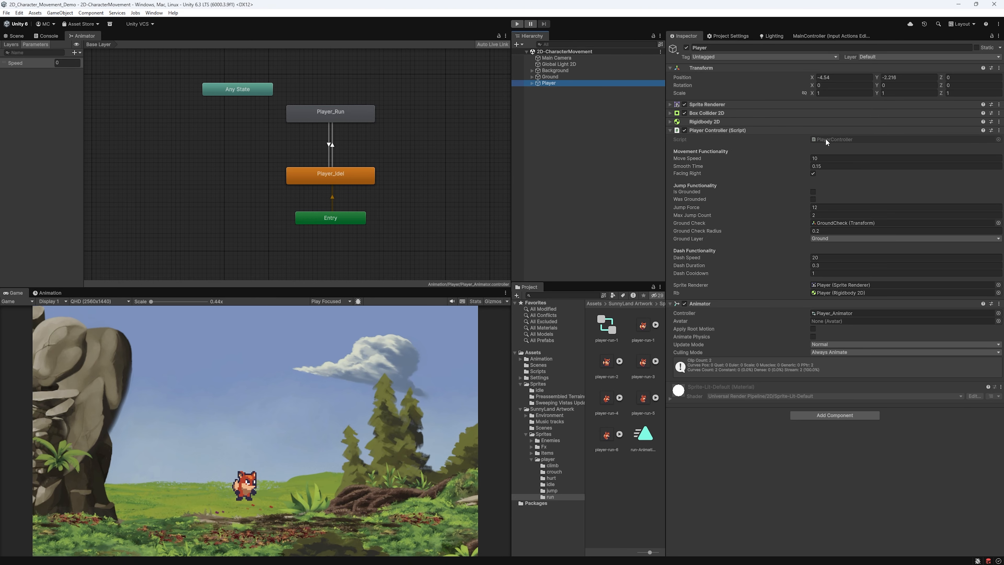
double_click(825, 139)
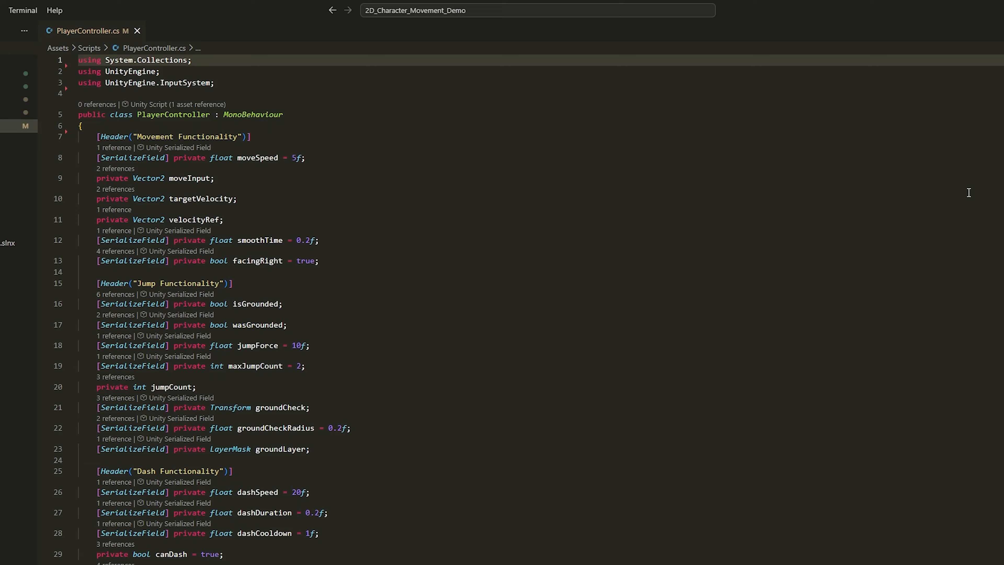
left_click(296, 101)
key("Return")
key("Return")
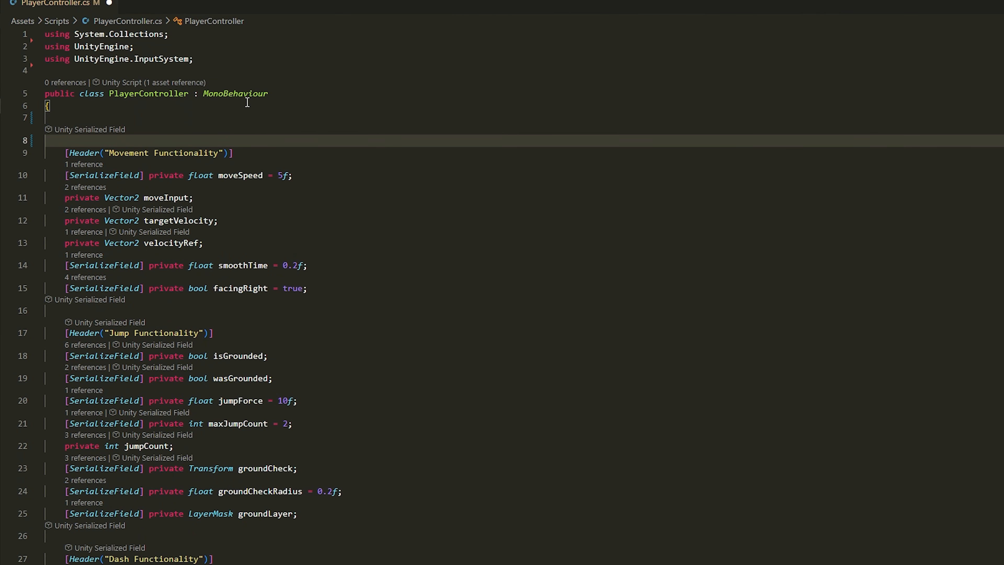
key("Up")
type("public Animator anim")
key("Tab")
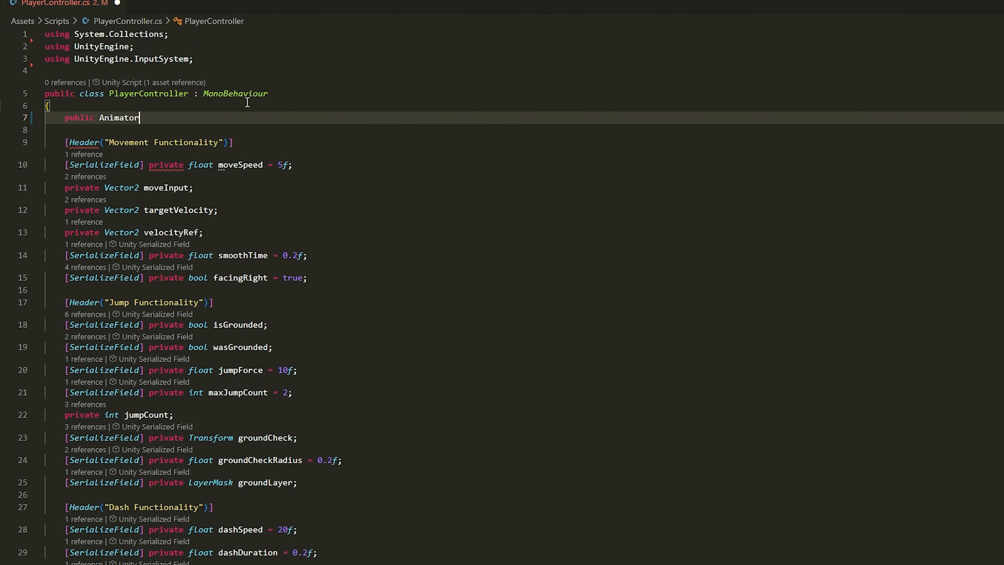
type("animator")
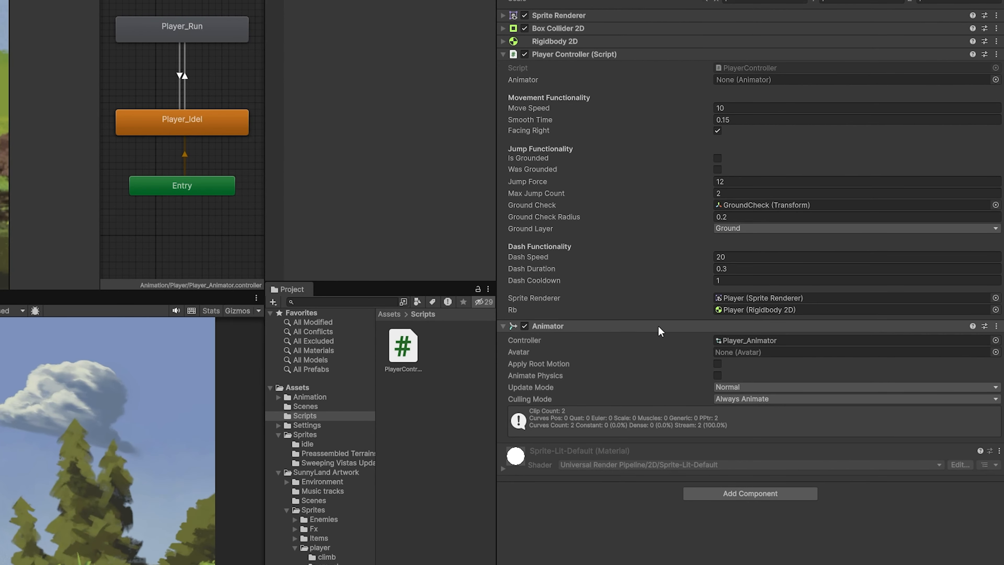
- Assign the Player's Animator component to the script's Animator field in the Inspector
left_click_drag(661, 328, 733, 83)
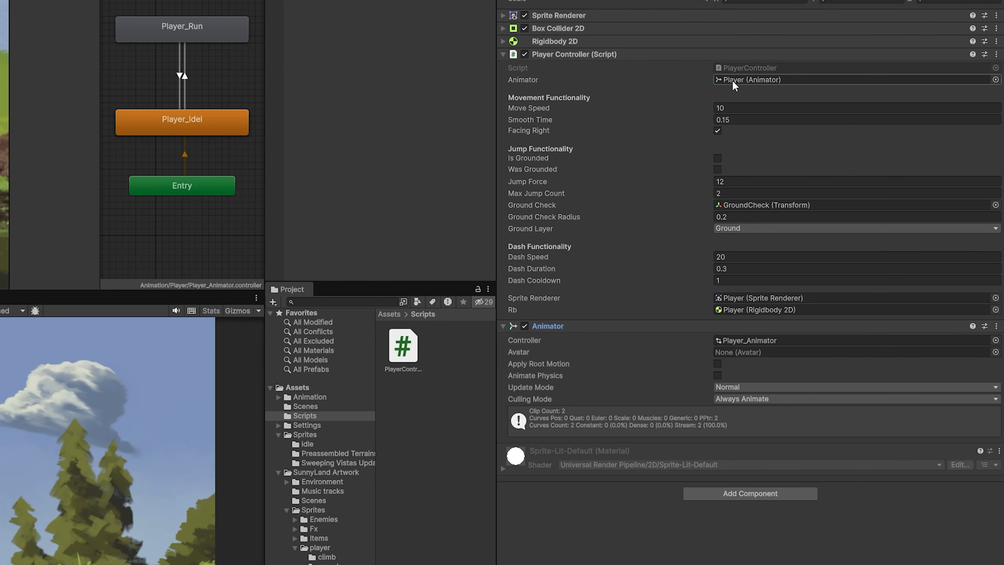
left_click(402, 190)
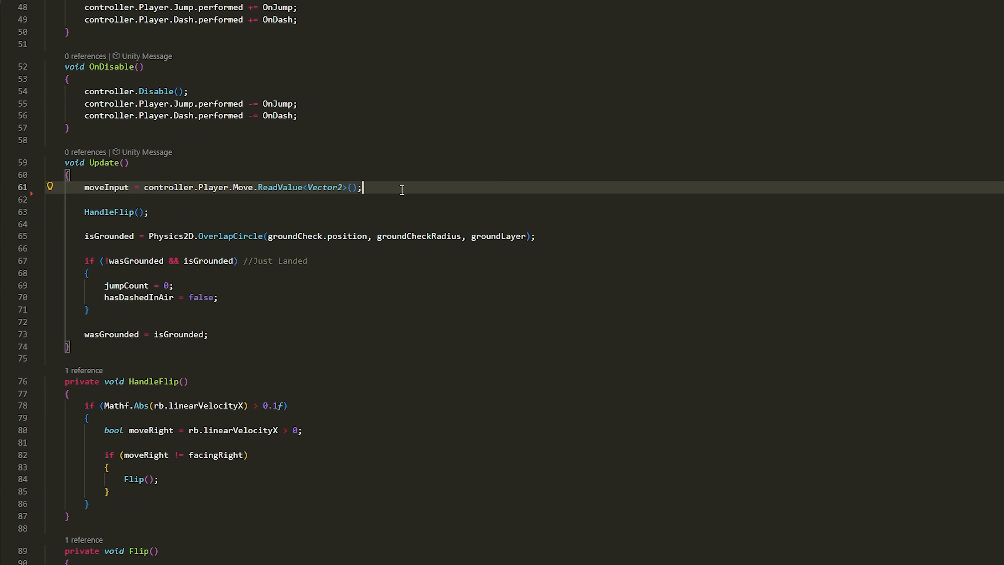
key("Return")
key("Return")
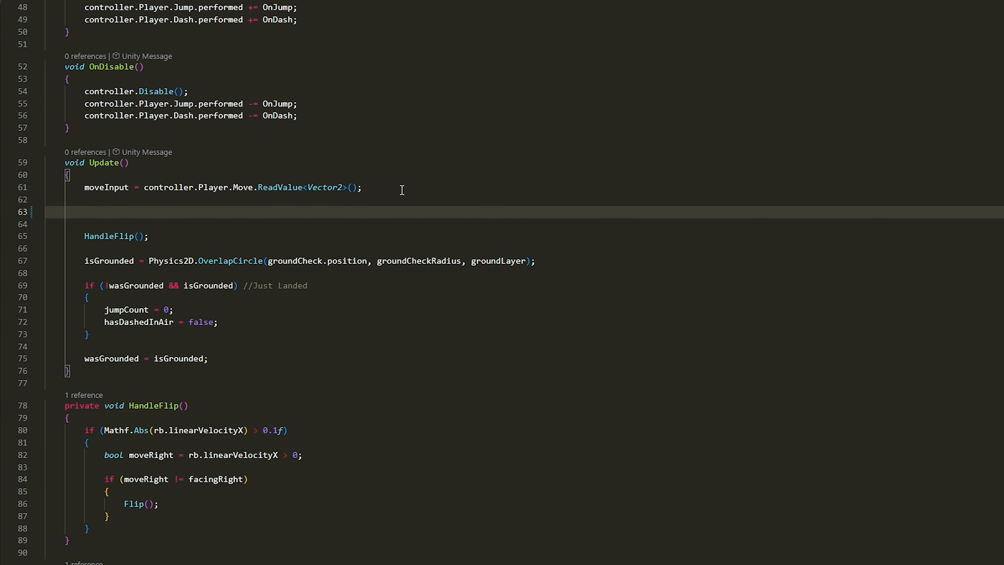
- Add animator.SetFloat("Speed", Mathf.Abs(moveInput.x)); below the moveInput line in Update()
type("anima")
key("Tab")
type(".setF")
key("Tab")
type("(\"Spee")
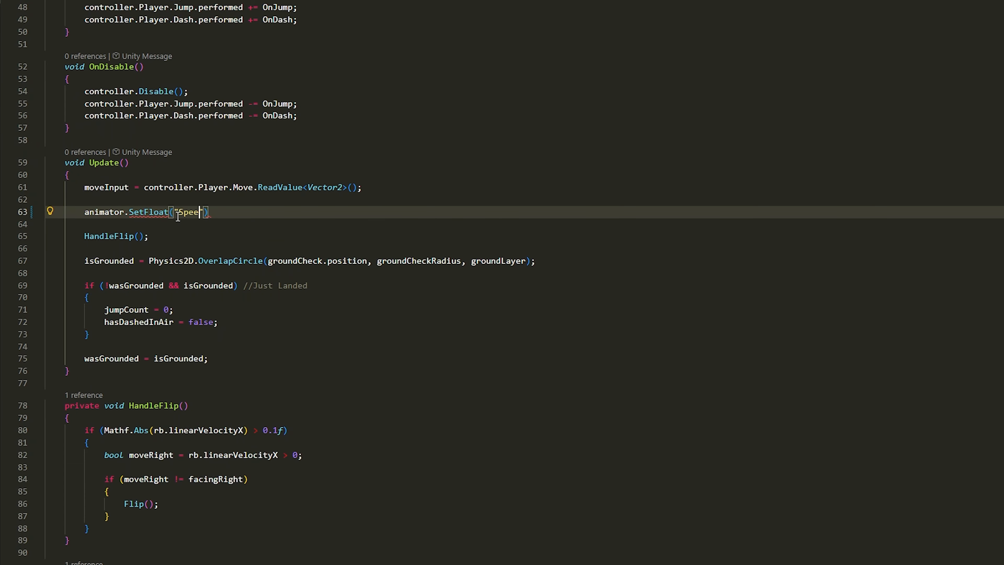
type("d\", Mathf.Abs(moveInput.x));")
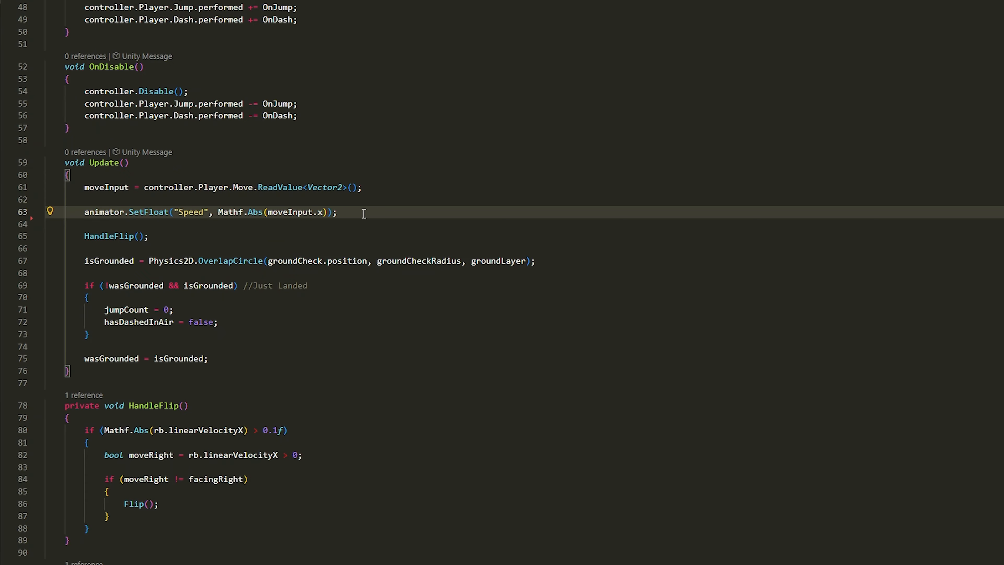
left_click_drag(84, 212, 344, 210)
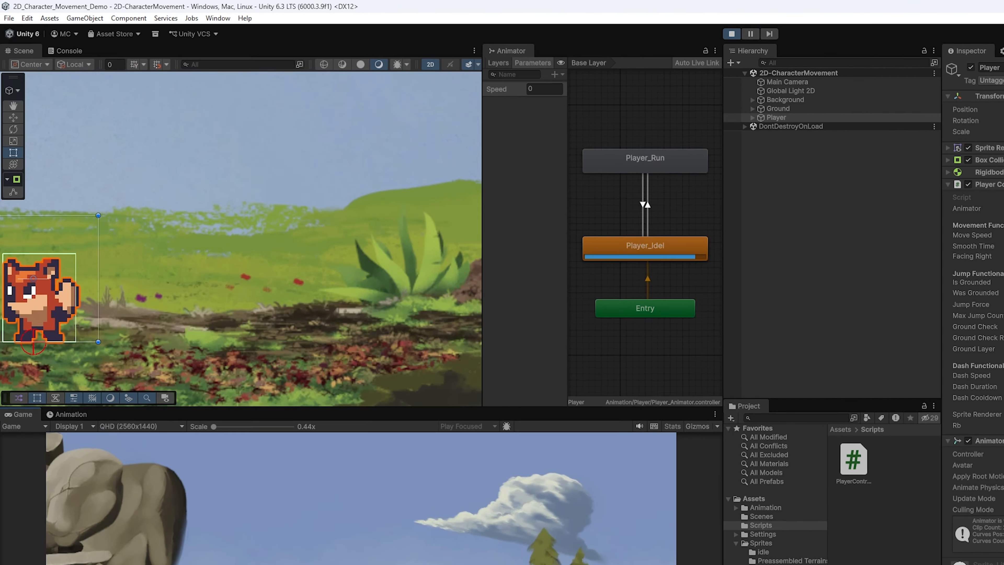
- Play-test the fox running left and right with A and D, checking run and idle animations
key("d")
key("a")
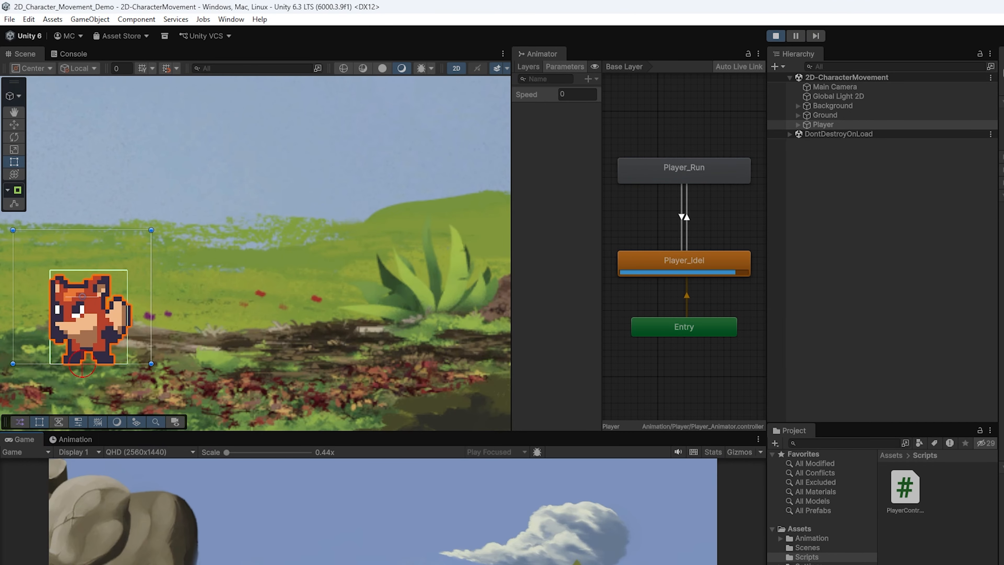
key("d")
key("a")
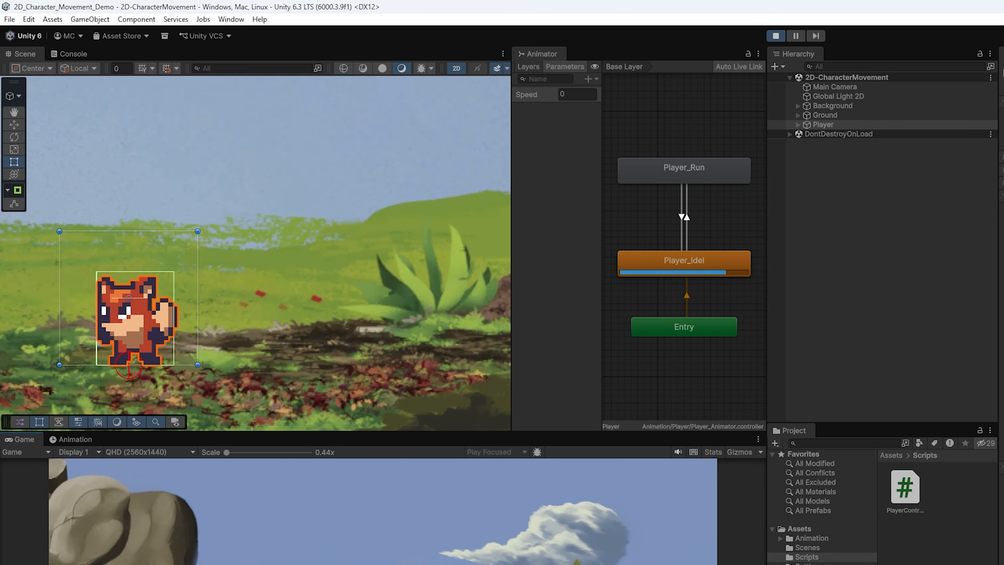
key("d")
key("a")
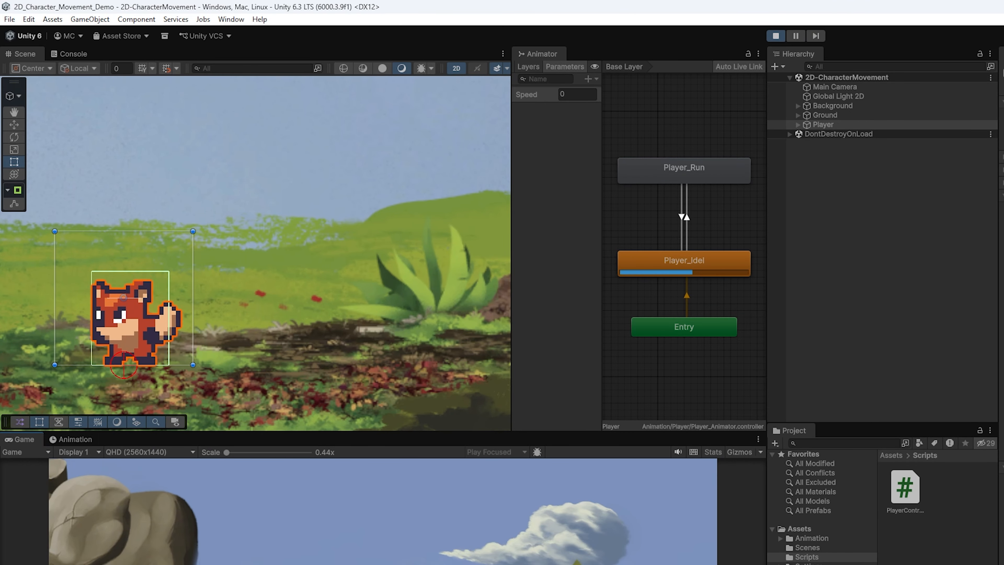
key("d")
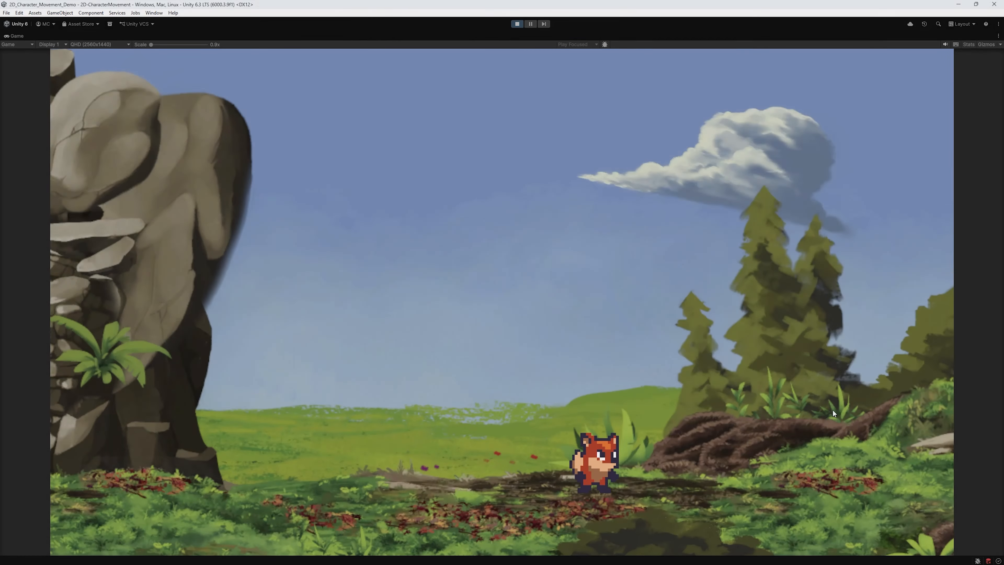
key("a")
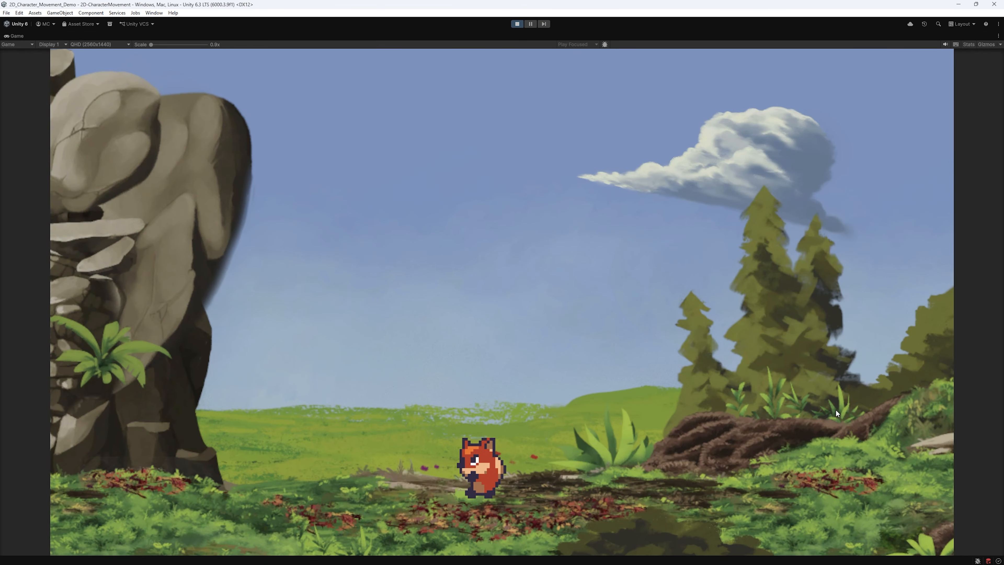
key("d")
key("a")
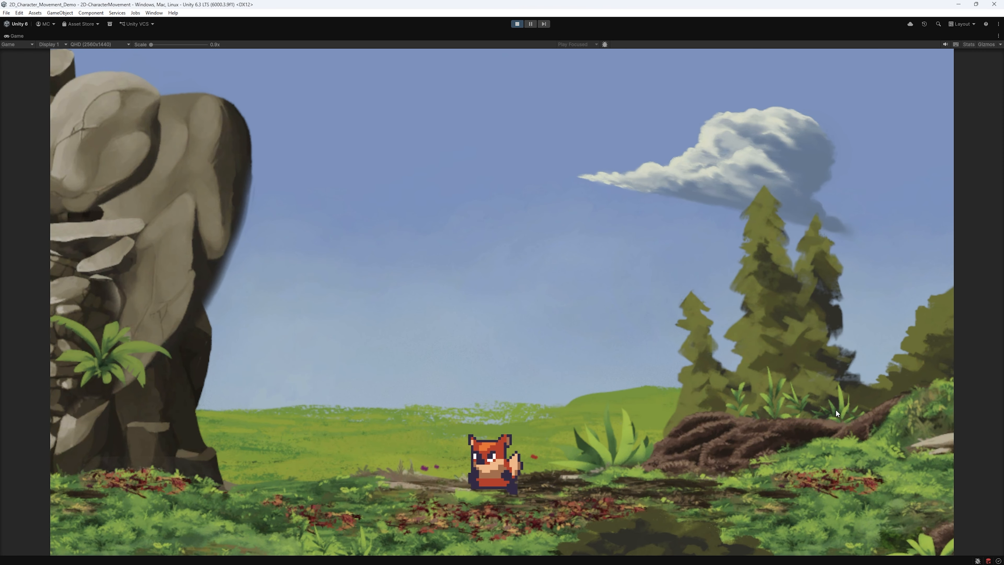
key("d")
key("a")
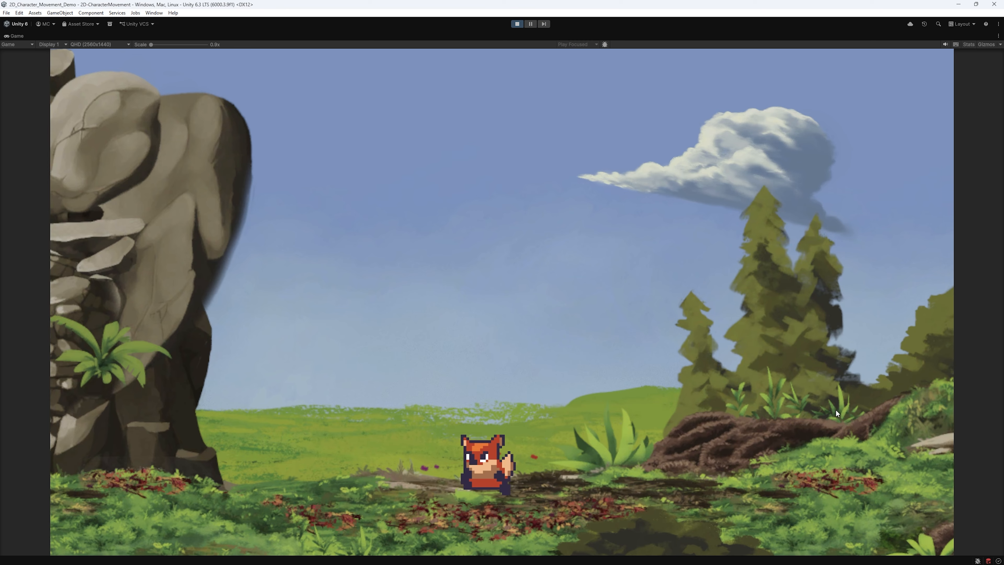
- Test the fox jumping with Space while running left and right across the meadow
key("d")
key("space")
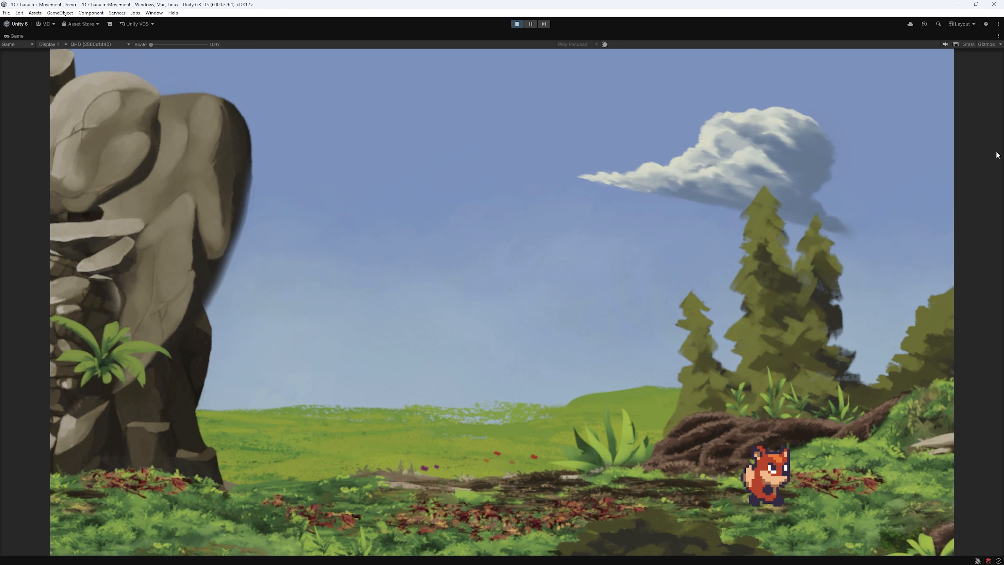
key("a")
key("space")
key("d")
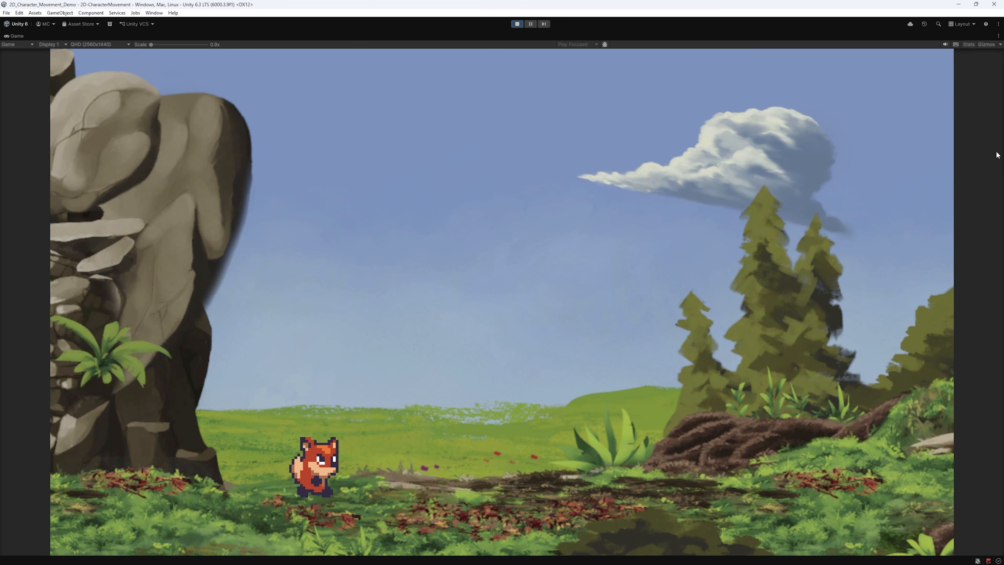
key("space")
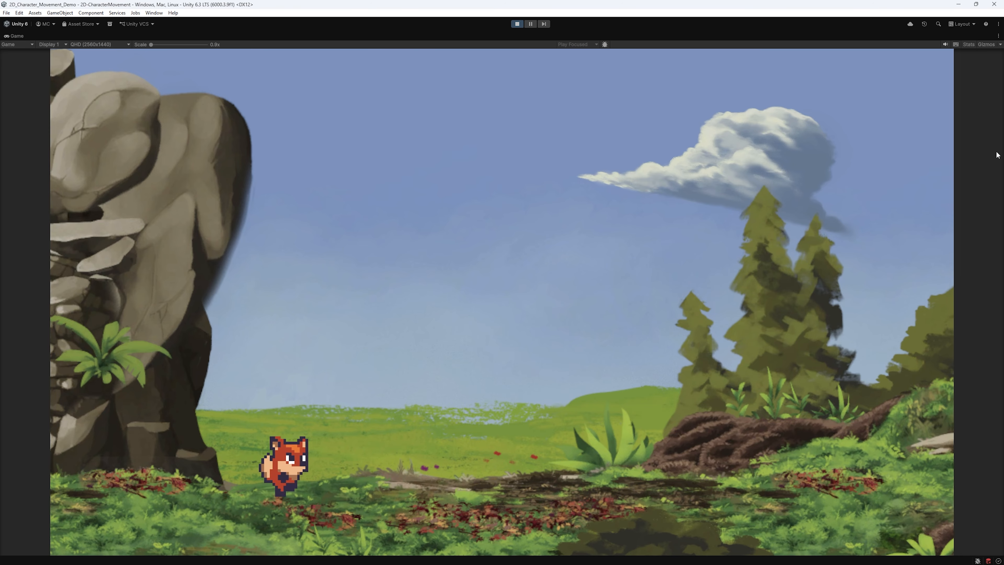
key("Right")
key("space")
key("Left")
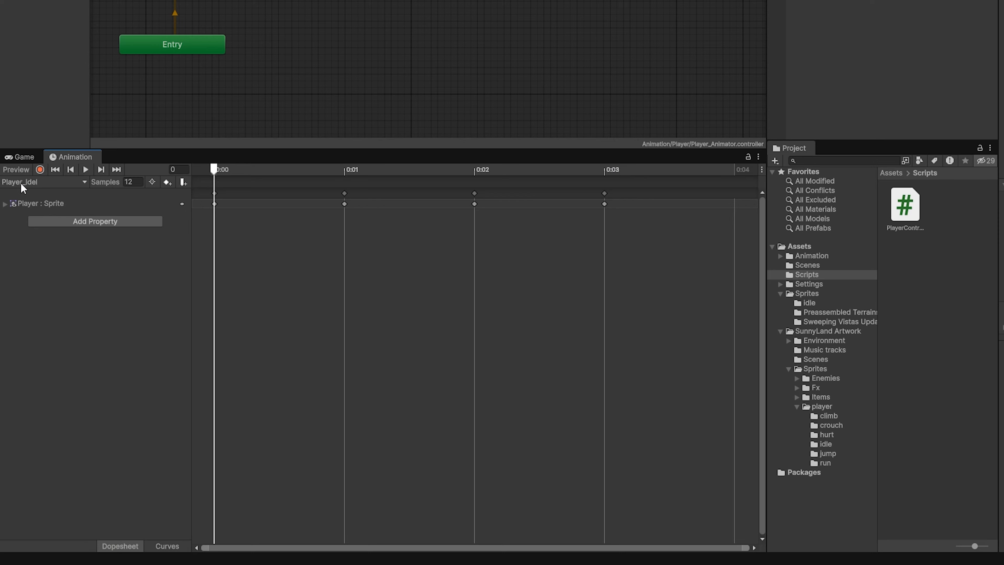
- Create a Player_Jump clip from the jump sprites and turn off its Loop Time
left_click(23, 183)
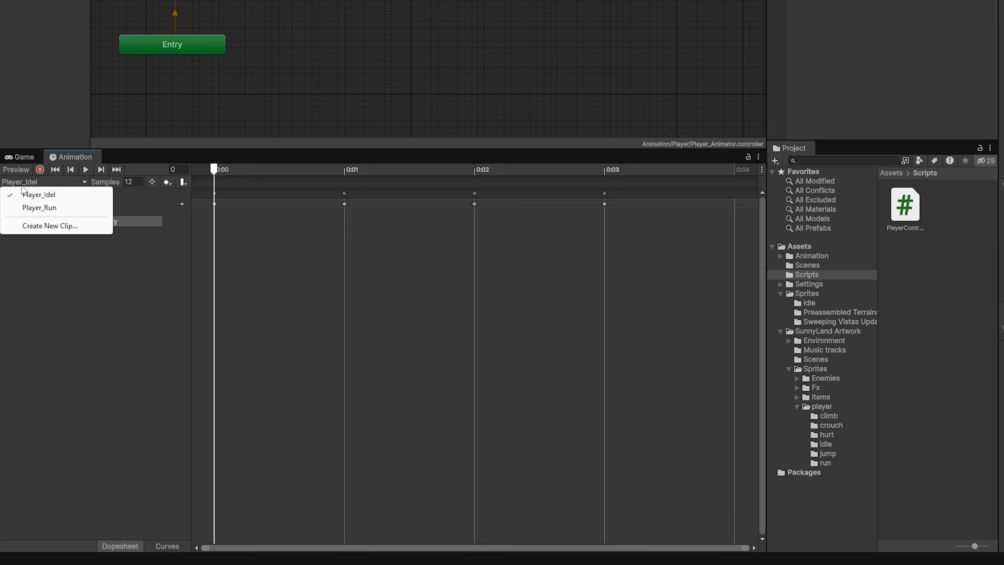
left_click(32, 222)
type("P")
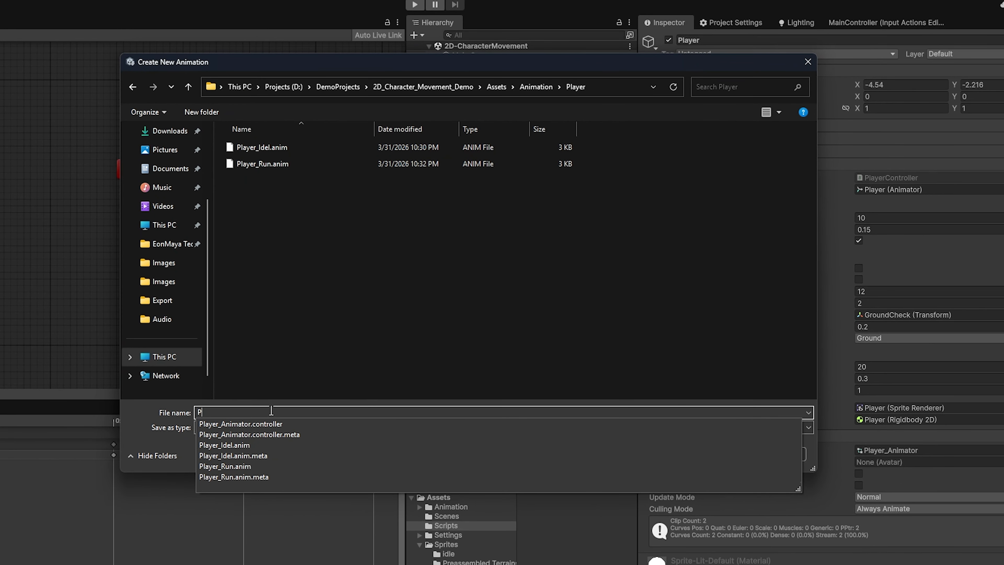
type("layer_Jump")
key("Return")
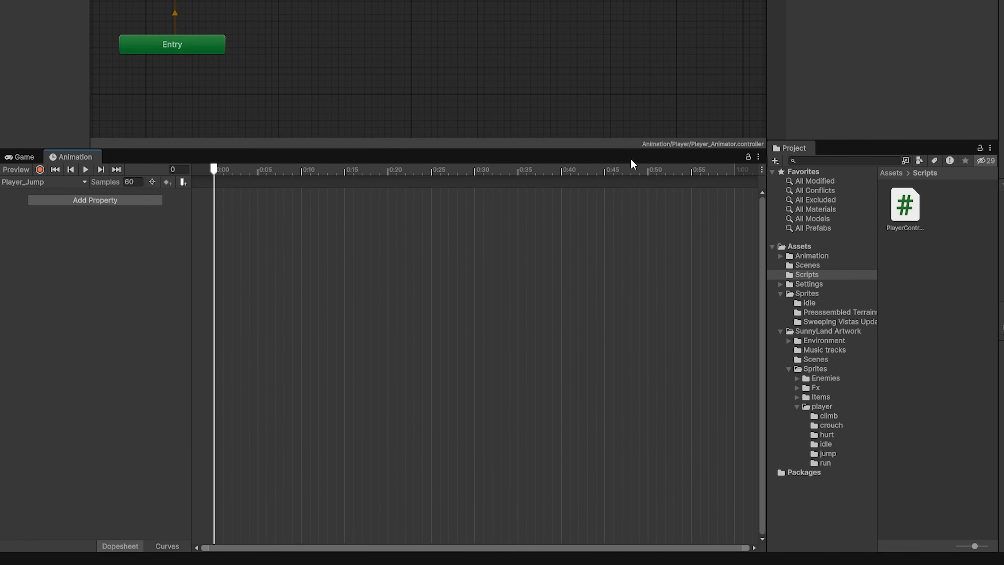
left_click(827, 453)
left_click_drag(949, 204, 235, 204)
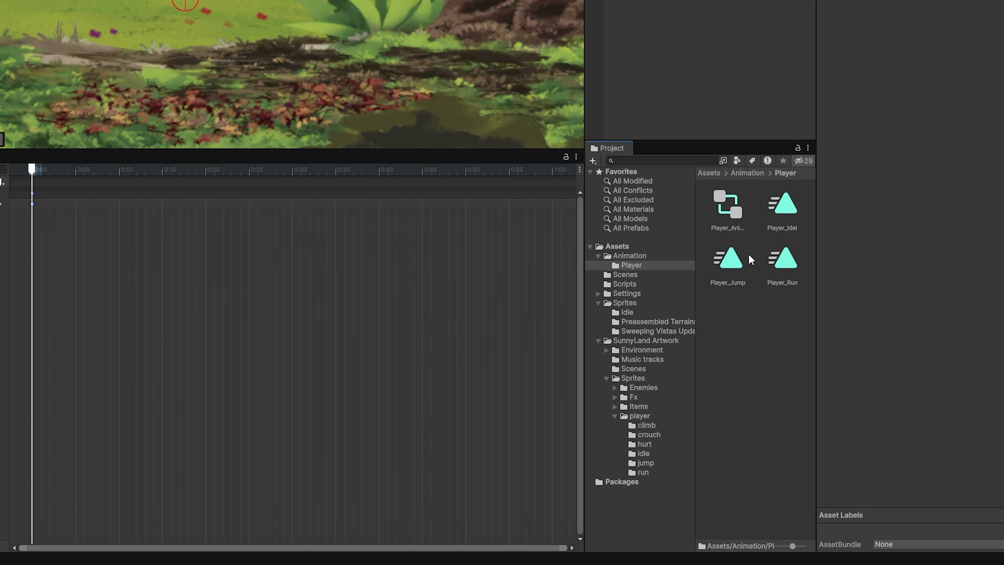
left_click(729, 259)
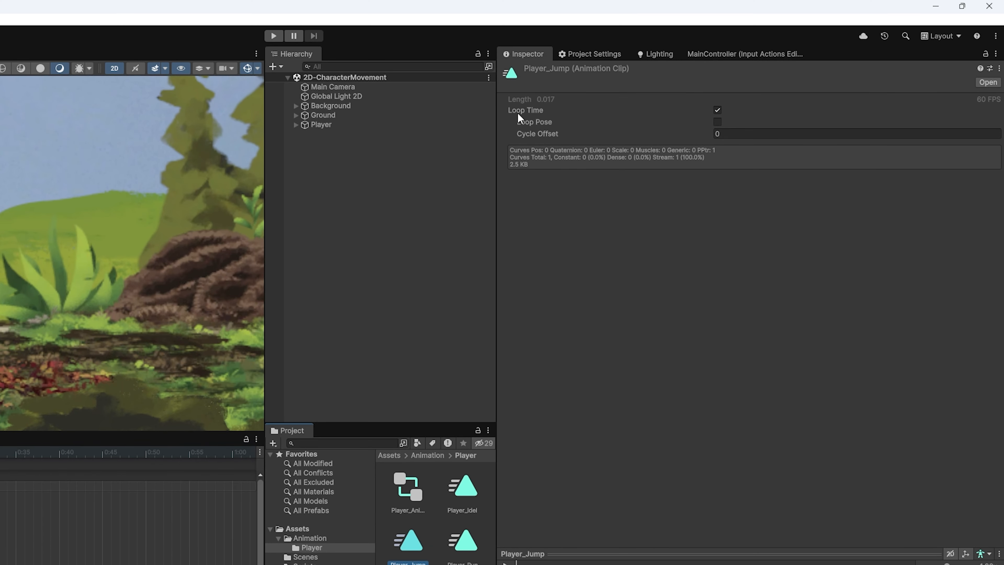
left_click(717, 110)
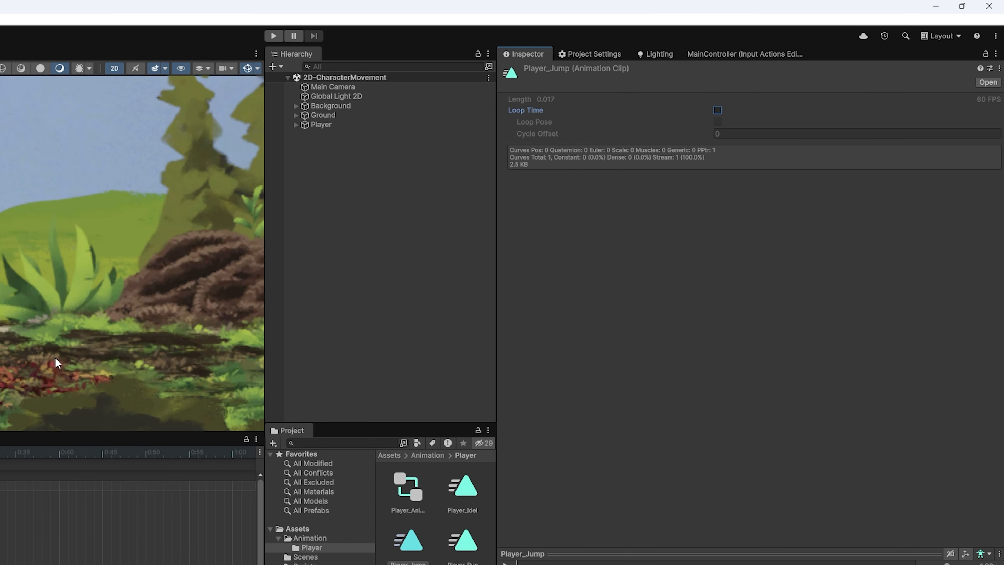
- Create a second clip named Player_Fall and narrow the Animator's parameters panel
left_click(38, 181)
left_click(50, 238)
type("Player")
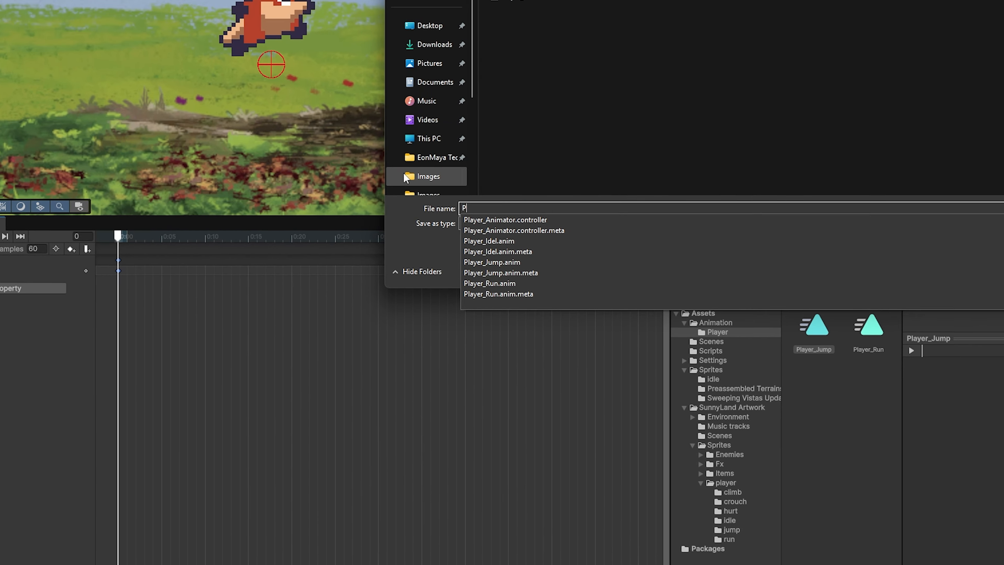
type("_Fall")
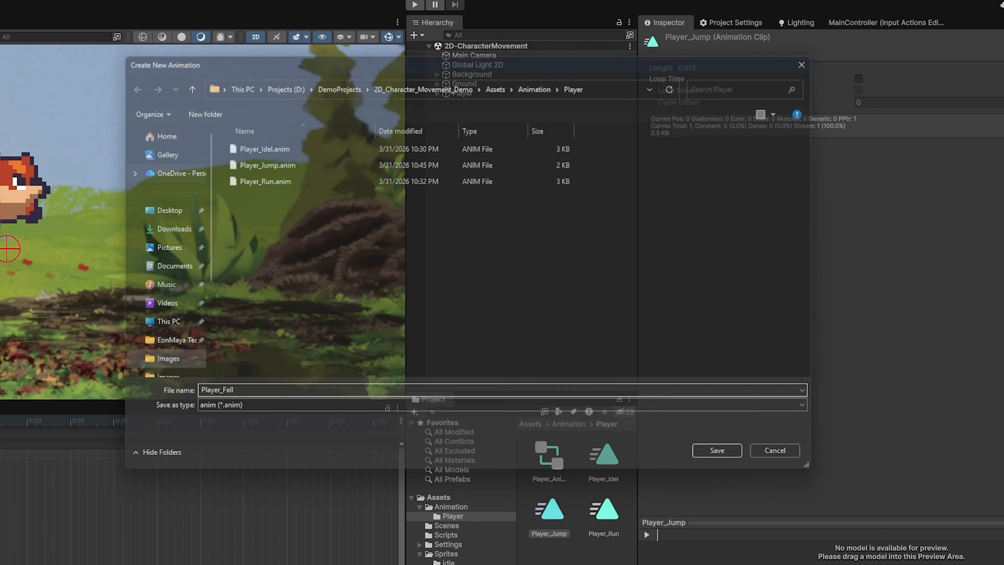
left_click(715, 454)
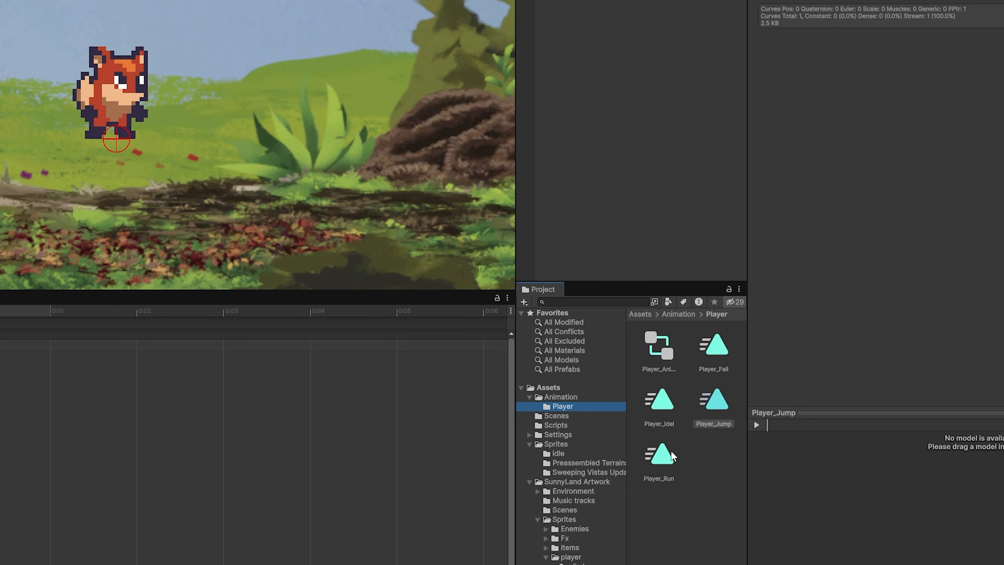
left_click(713, 360)
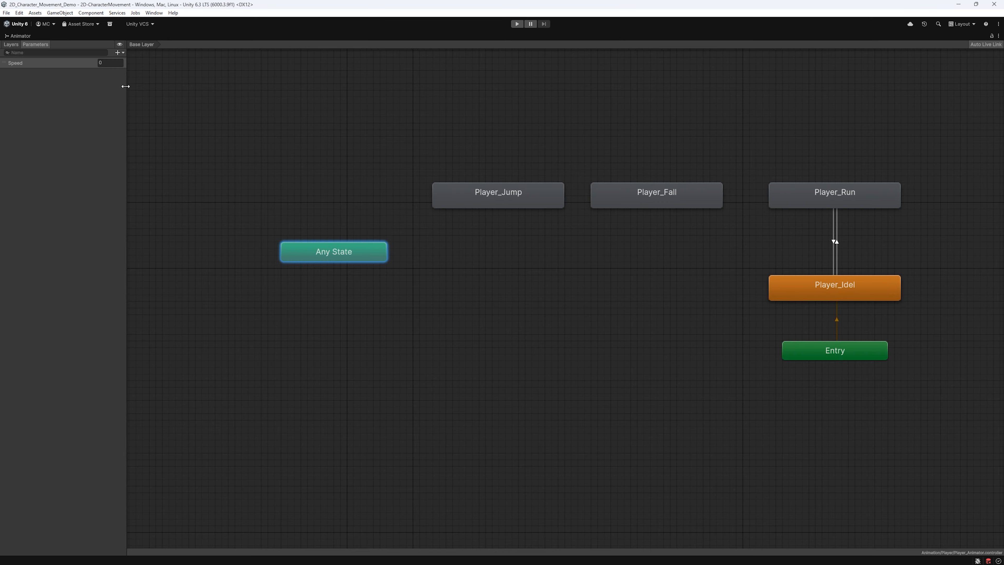
left_click_drag(125, 86, 94, 90)
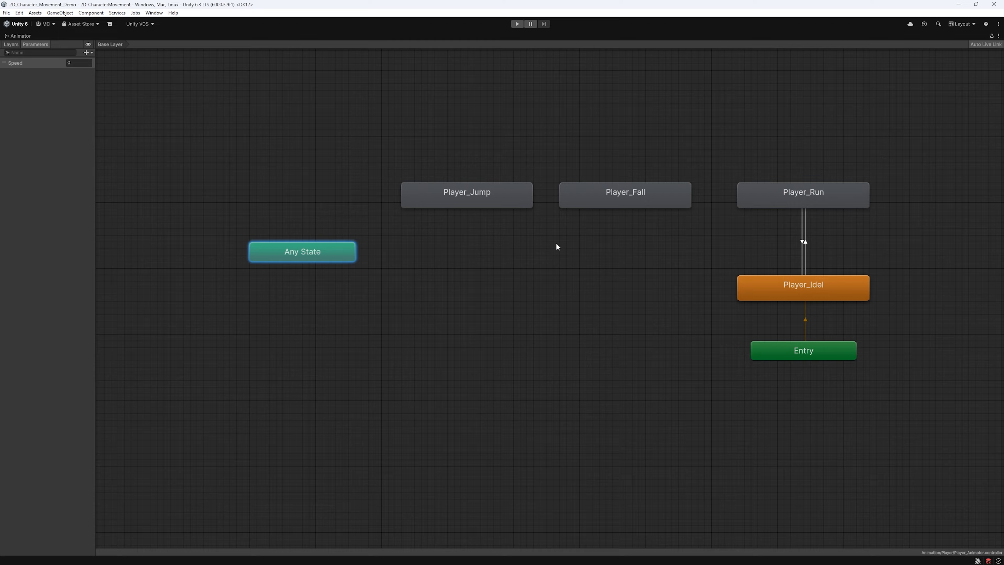
- Create a transition from Any State to Player_Jump
right_click(339, 252)
left_click(353, 257)
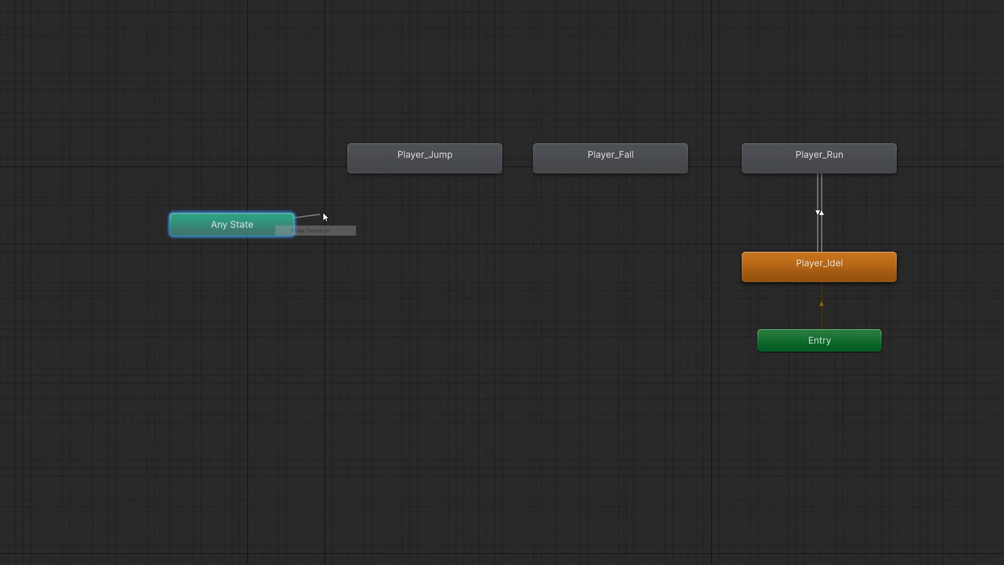
left_click(371, 168)
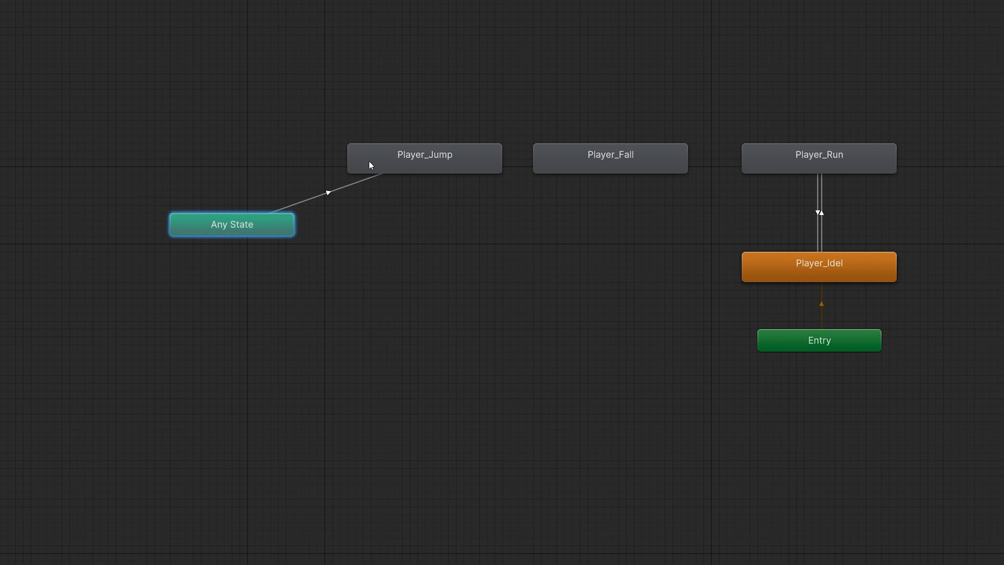
left_click(335, 194)
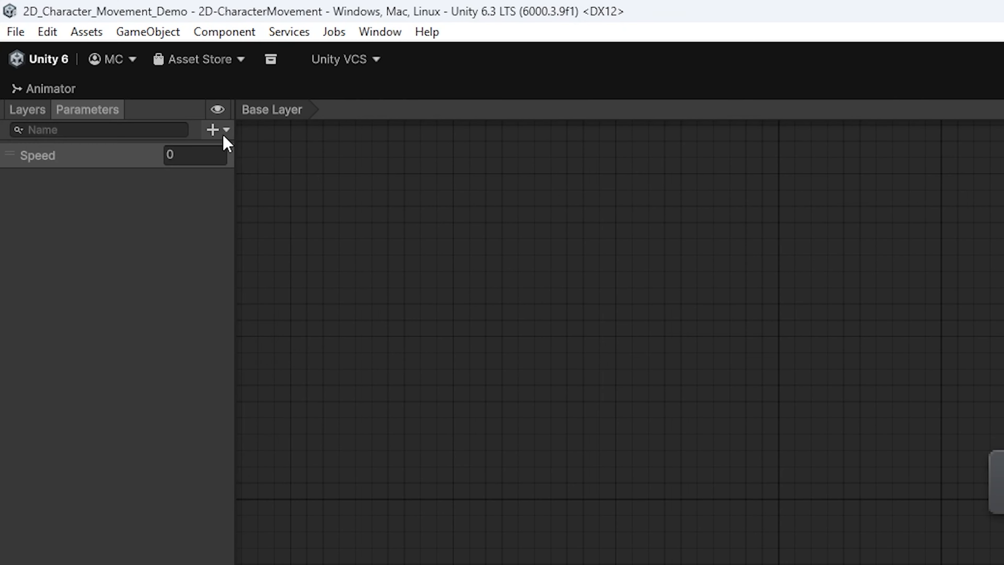
- Add a Jump trigger parameter, use it as the transition's condition, and set duration to 0
left_click(212, 129)
left_click(261, 217)
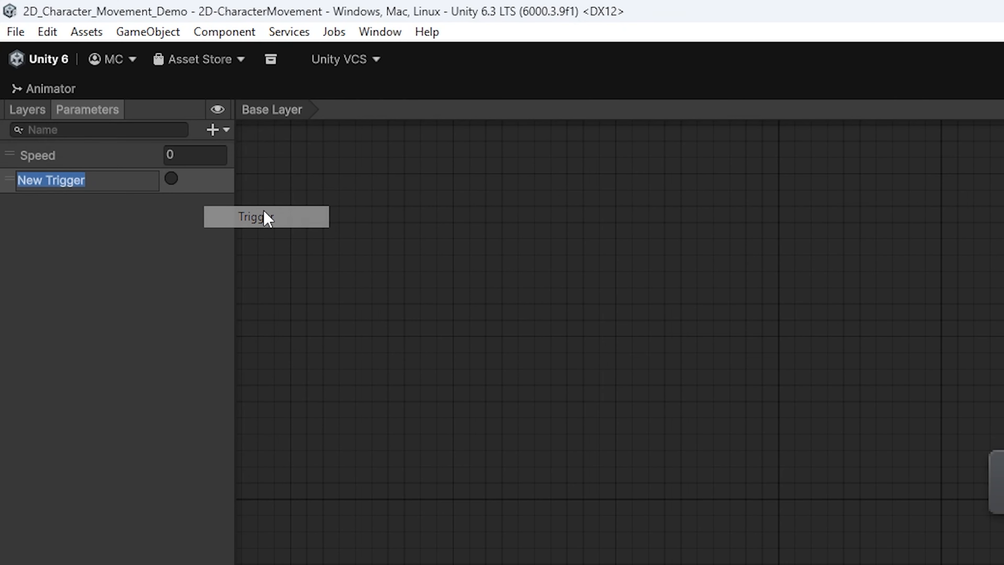
type("Jump")
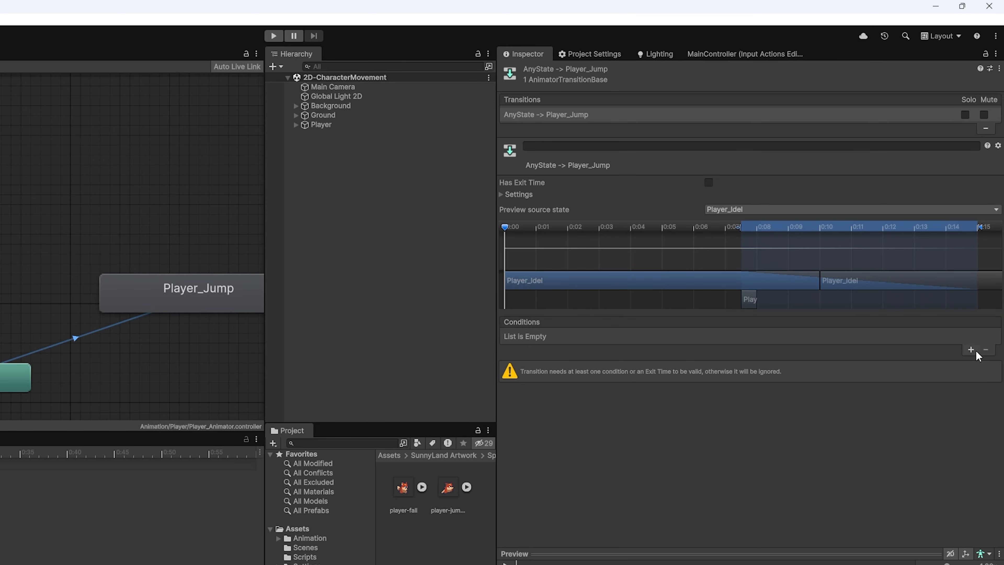
left_click(972, 351)
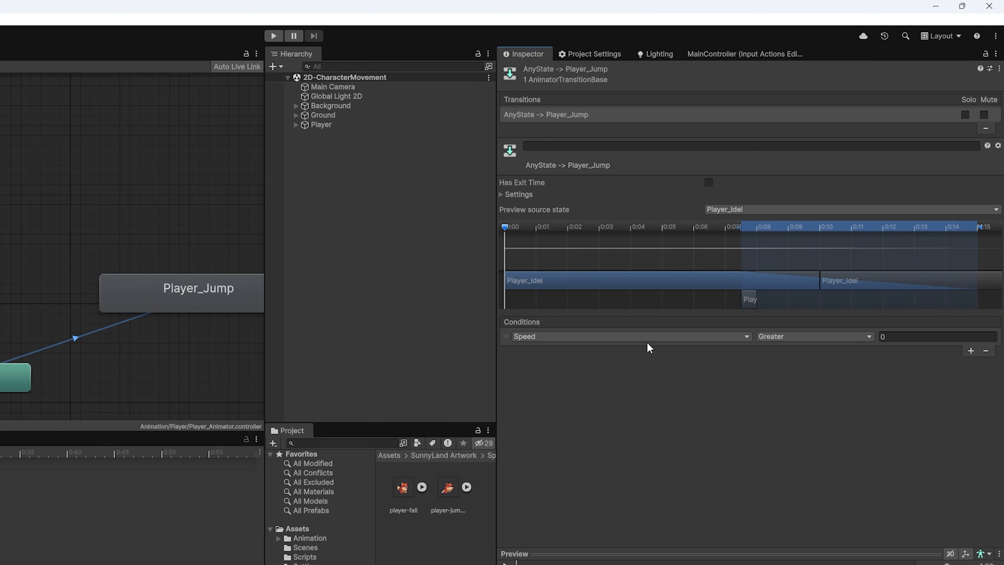
left_click(573, 335)
left_click(547, 386)
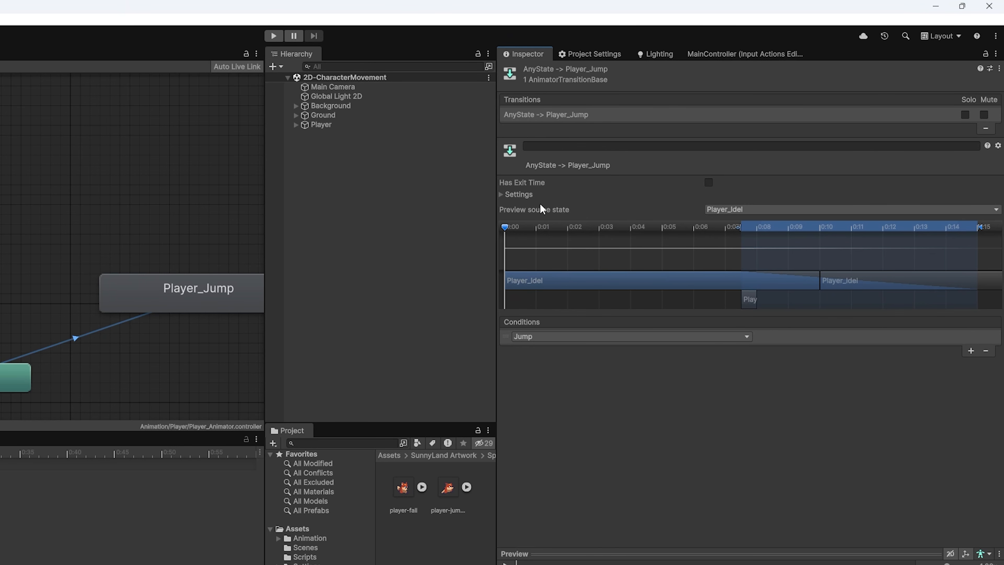
left_click(518, 194)
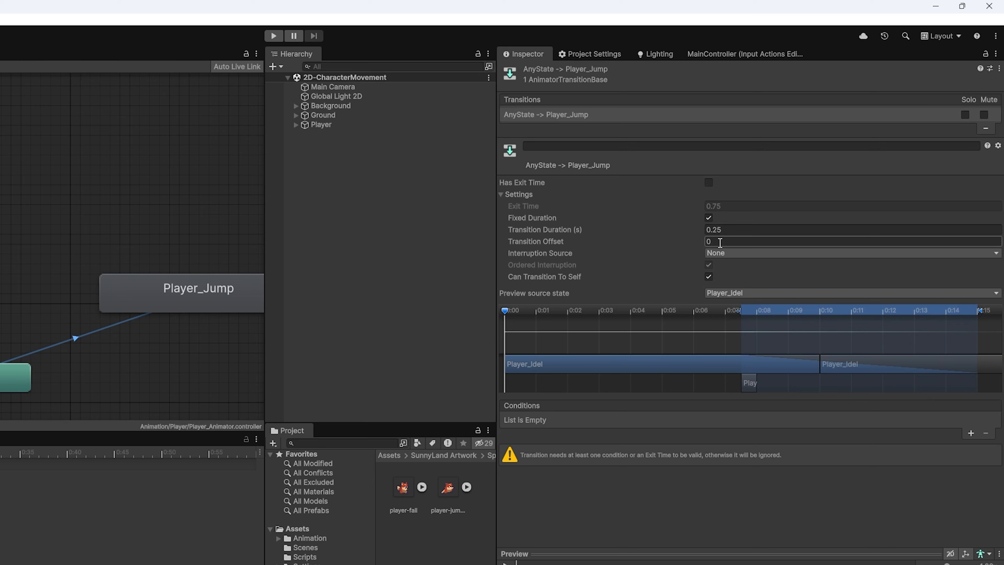
left_click(719, 230)
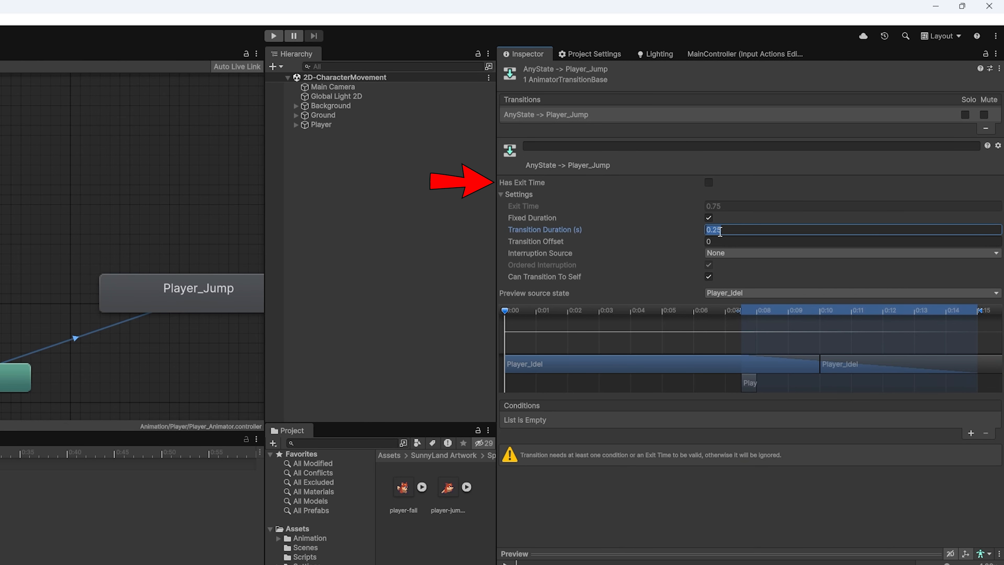
type("0")
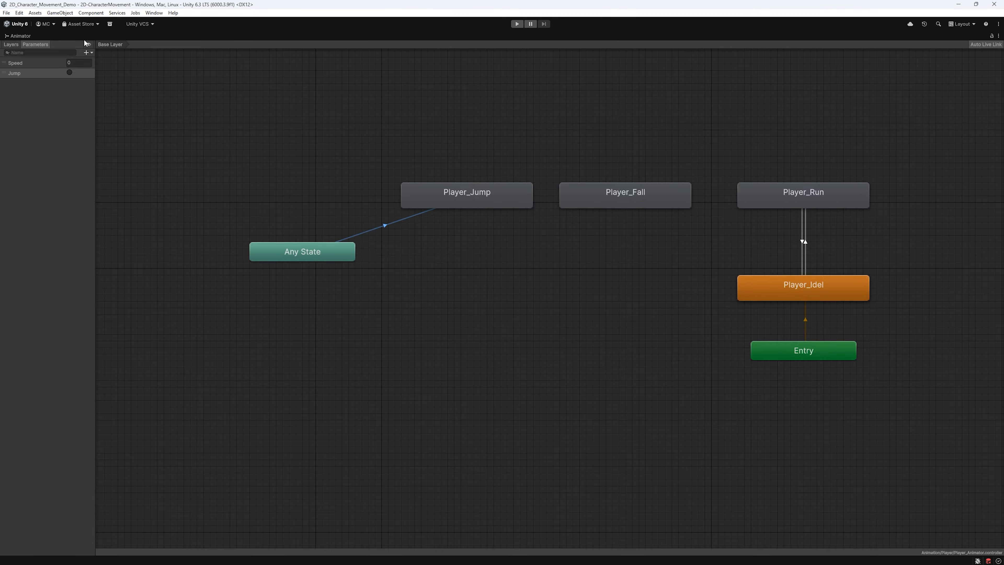
- Add a Float parameter named VerticalVelocity
left_click(88, 53)
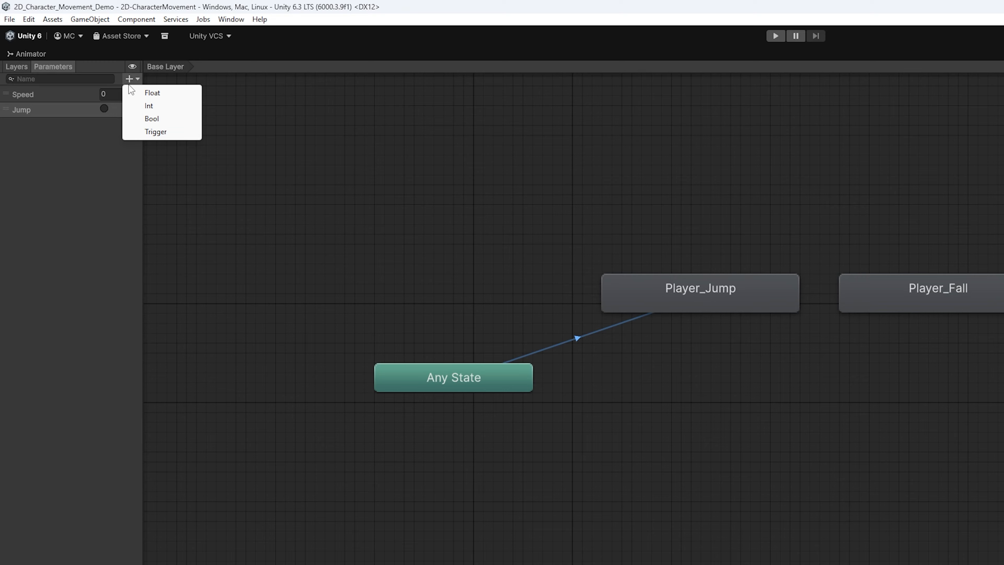
left_click(163, 97)
type("VerticalVelocity")
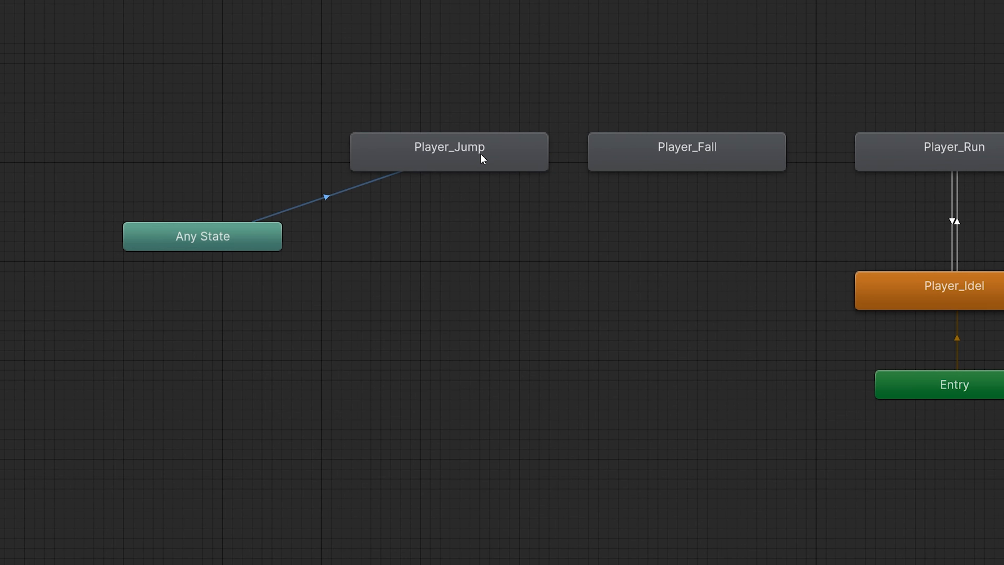
- Connect Player_Jump to Player_Fall on VerticalVelocity Less 0, then maximize the Animator view
right_click(731, 297)
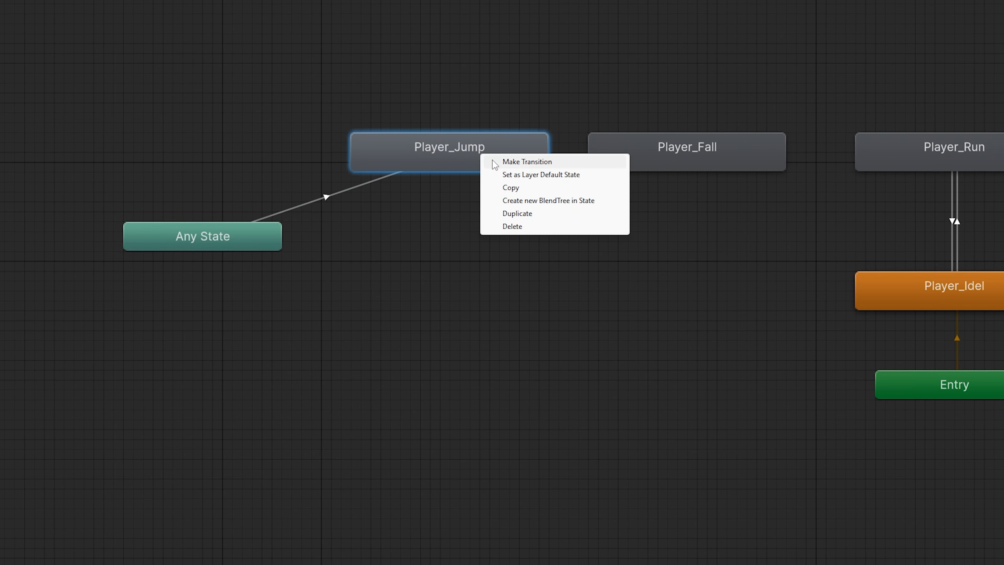
left_click(504, 162)
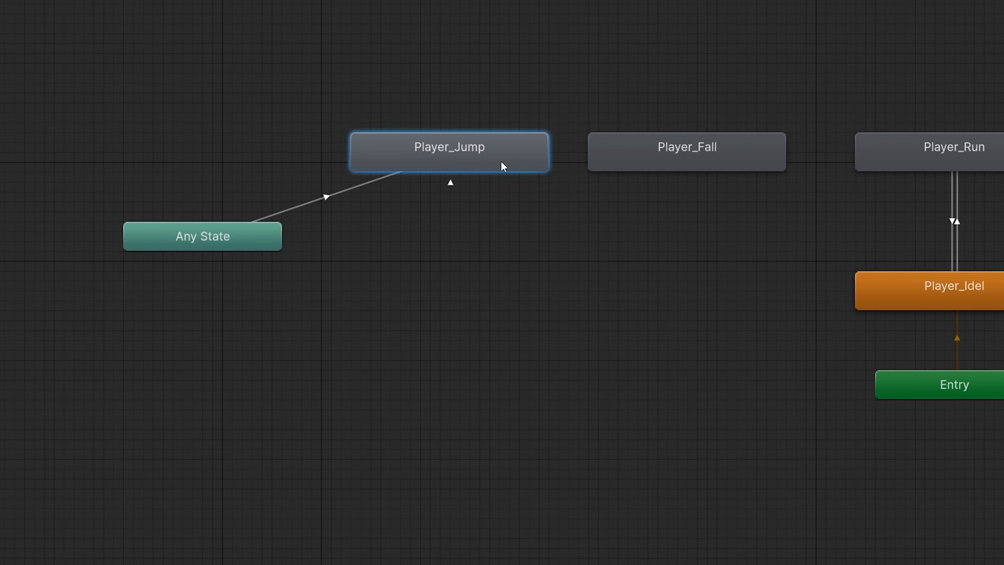
left_click(620, 160)
left_click(568, 154)
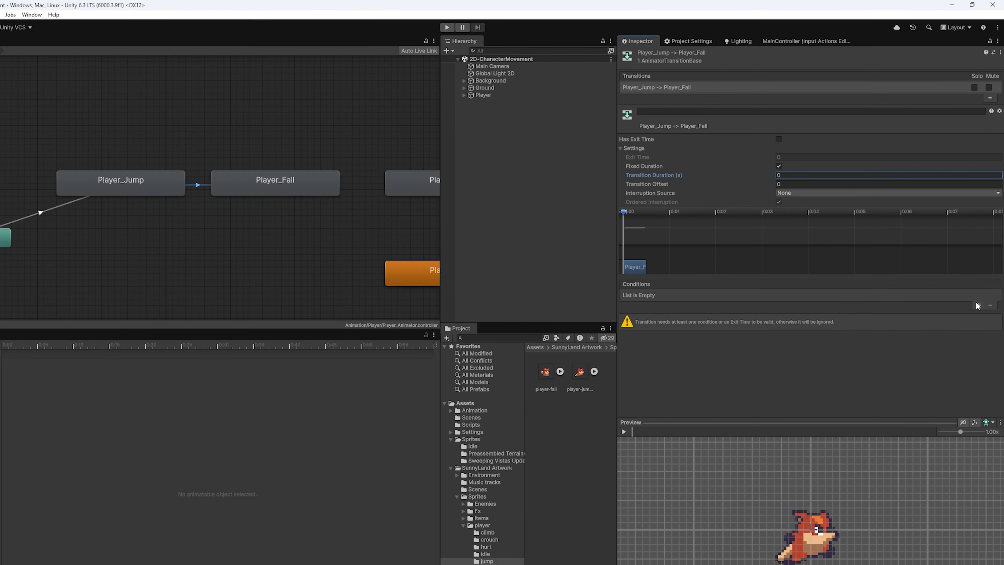
left_click(976, 304)
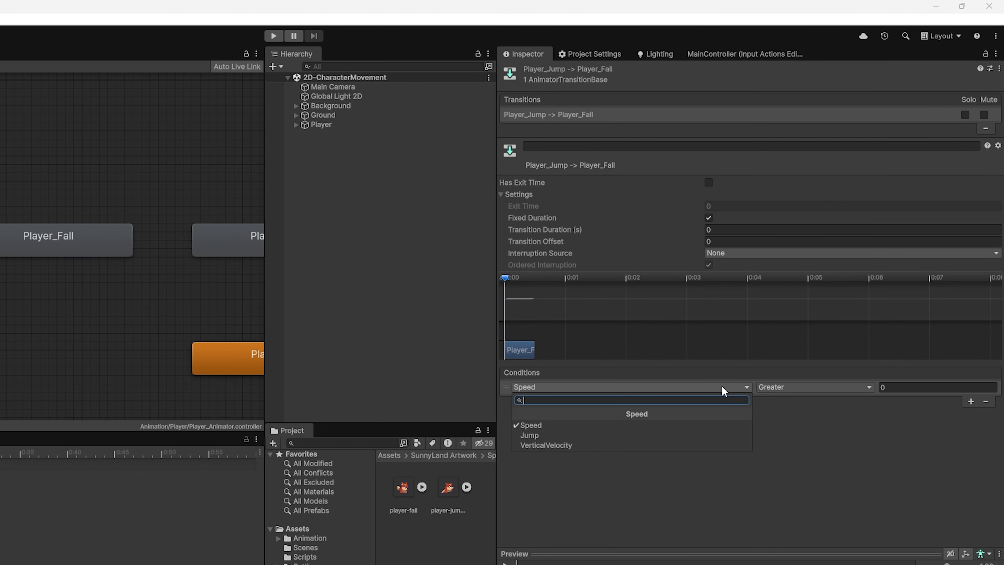
left_click(592, 444)
left_click(776, 387)
left_click(783, 413)
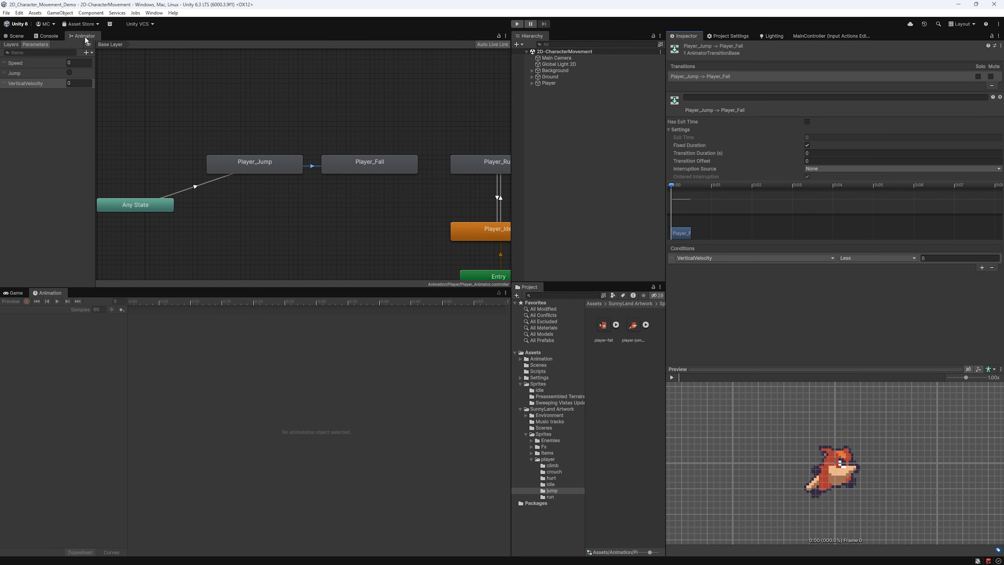
double_click(86, 39)
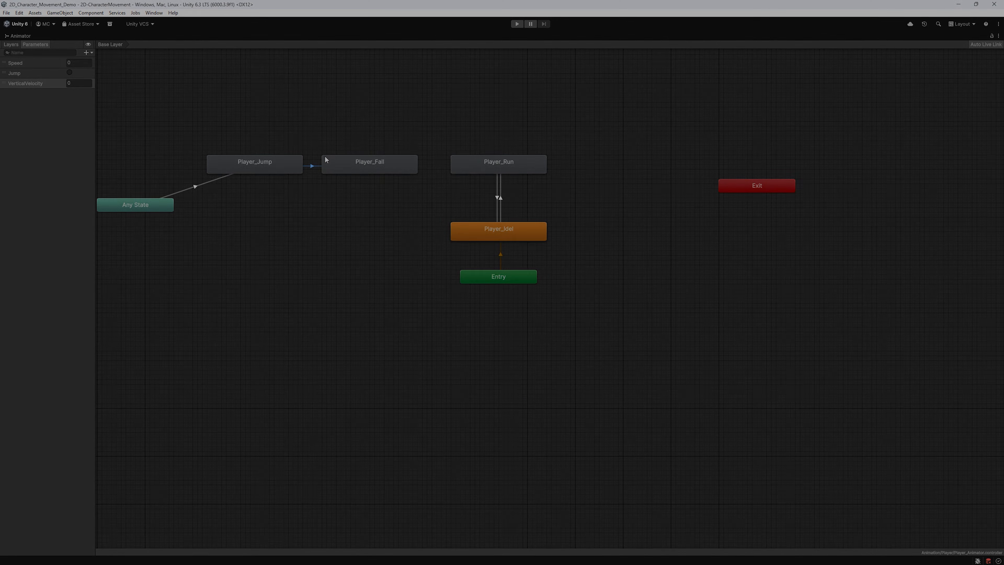
- Add a Bool parameter named IsGrounded
left_click(86, 52)
left_click(192, 150)
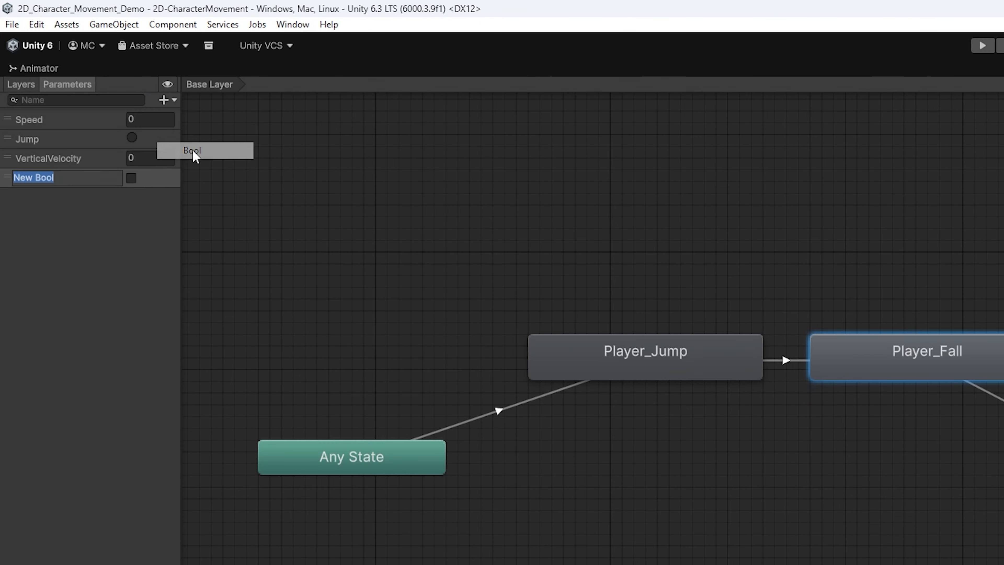
key("BackSpace")
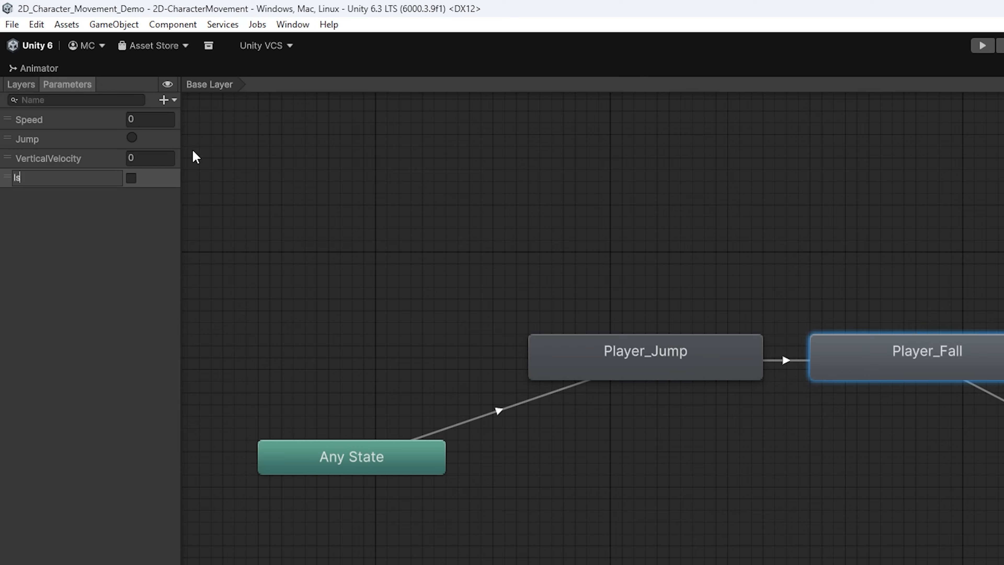
type("IsGrounded")
key("Return")
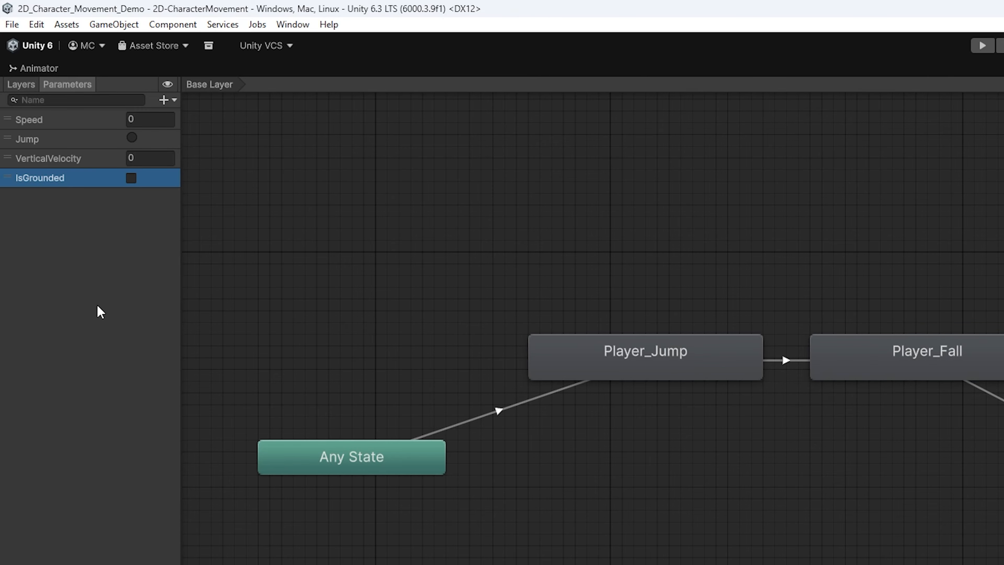
- Create a transition from Player_Fall to Player_Run
left_click(948, 370)
right_click(945, 361)
left_click(973, 371)
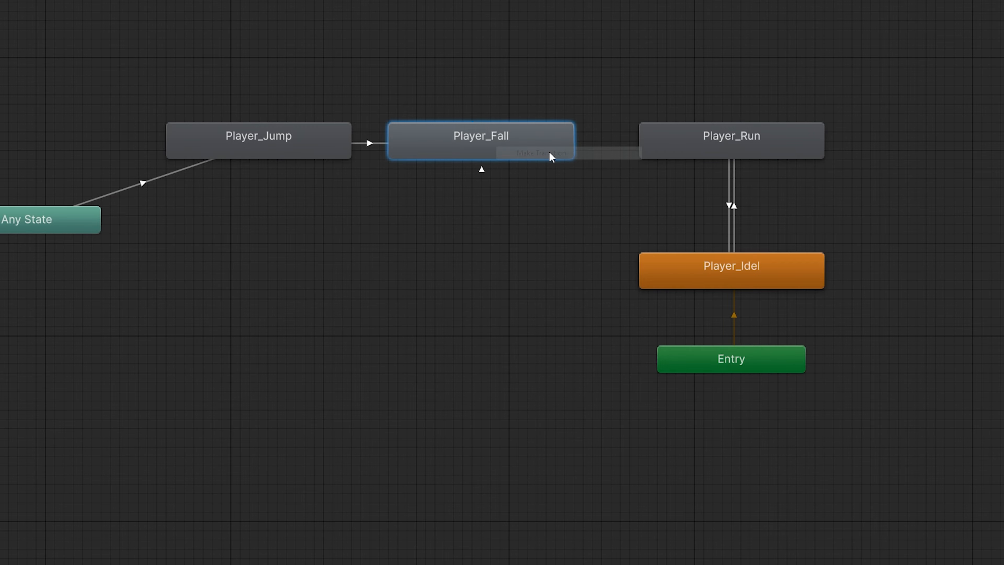
left_click(673, 151)
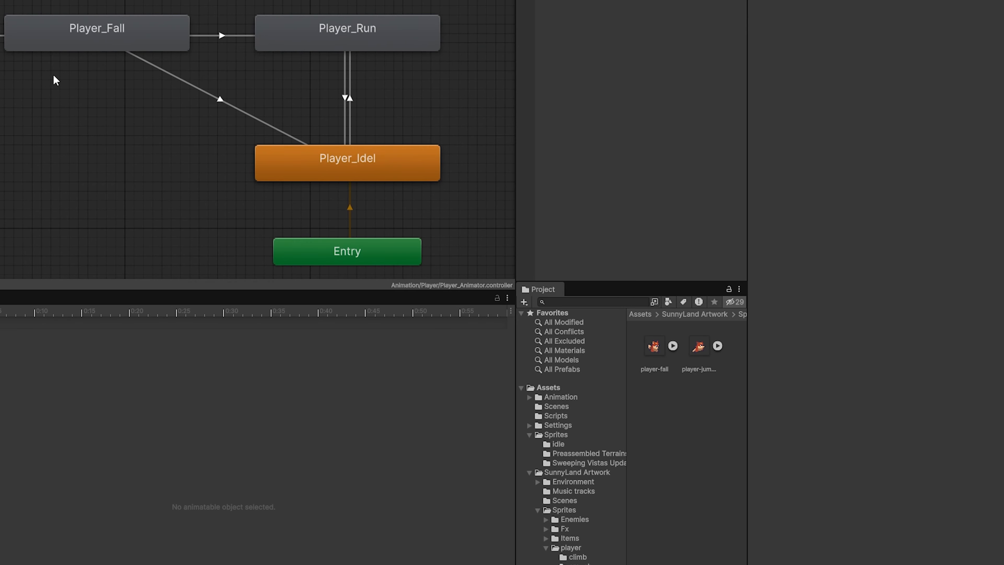
left_click(607, 143)
- Give the Fall→Run transition conditions IsGrounded true and Speed Greater 0
left_click(970, 401)
left_click(647, 387)
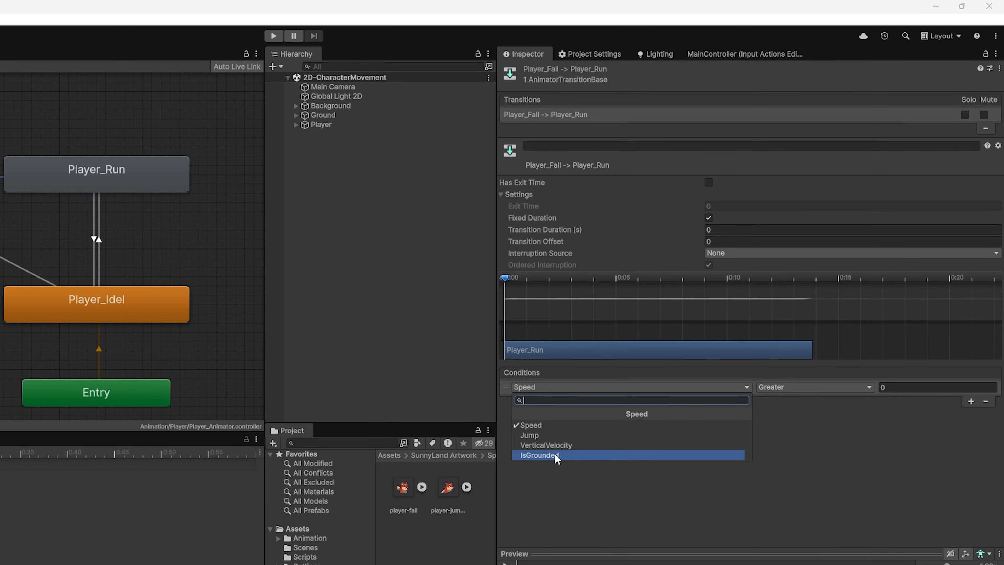
left_click(556, 455)
left_click(794, 387)
left_click(786, 401)
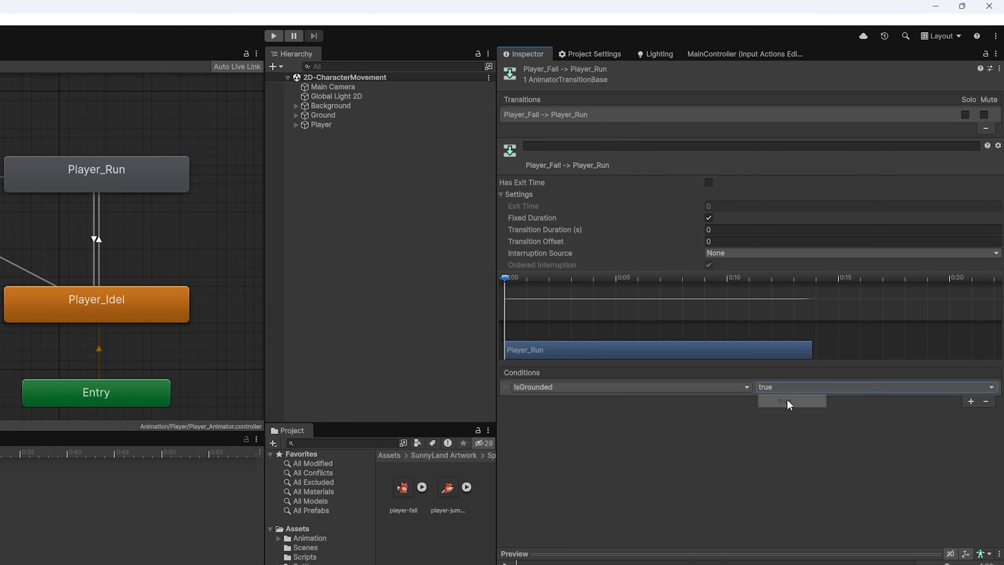
left_click(970, 401)
left_click(811, 400)
left_click(798, 414)
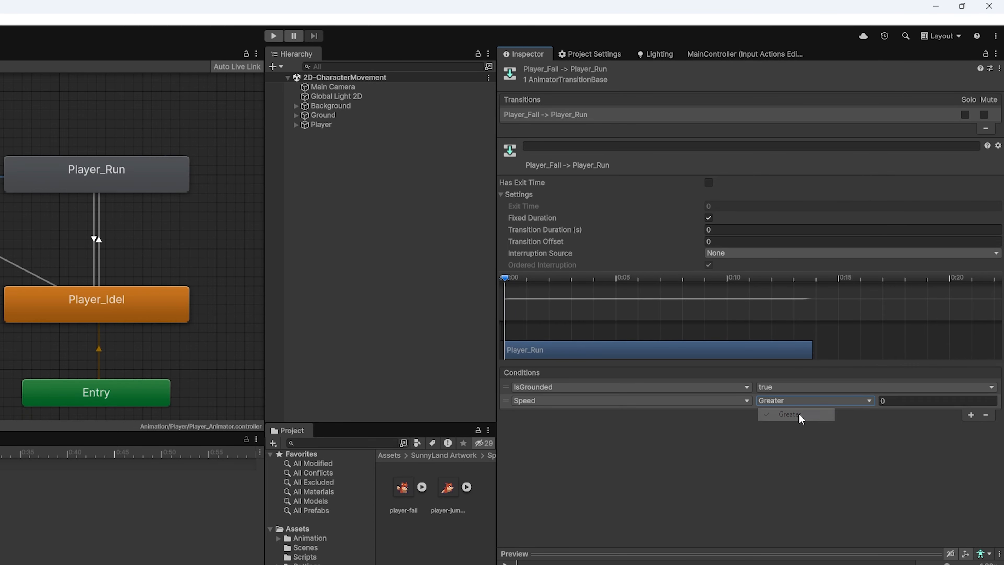
left_click(904, 398)
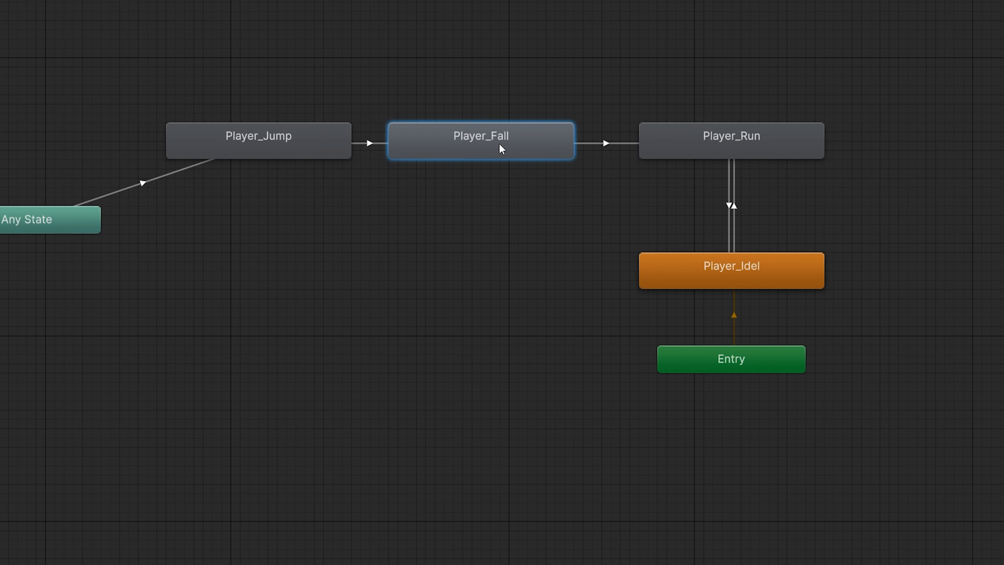
- Add a Player_Fall to Player_Idel transition with conditions IsGrounded true and Speed Less 0.01
right_click(501, 146)
left_click(519, 154)
left_click(728, 283)
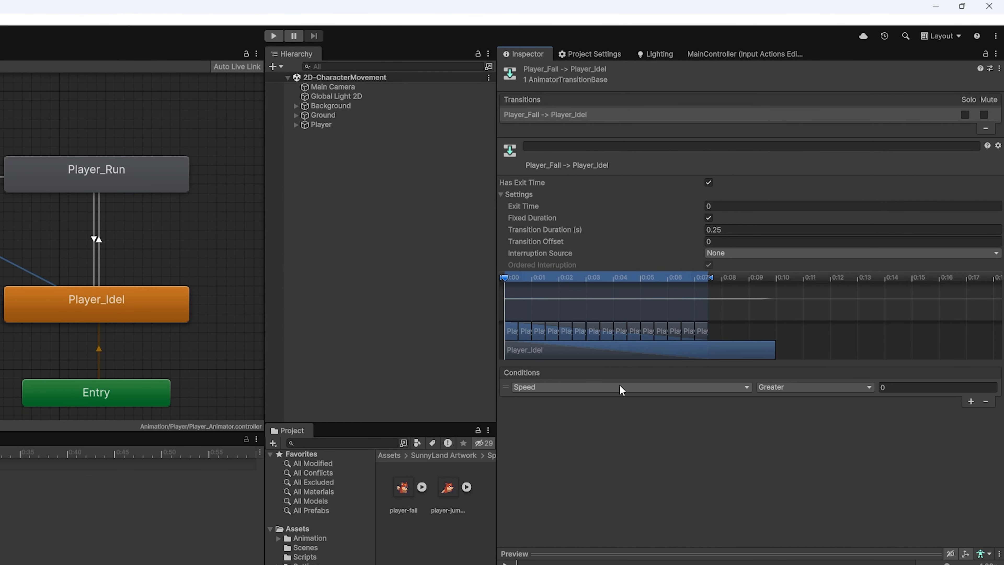
left_click(621, 387)
left_click(589, 454)
left_click(971, 401)
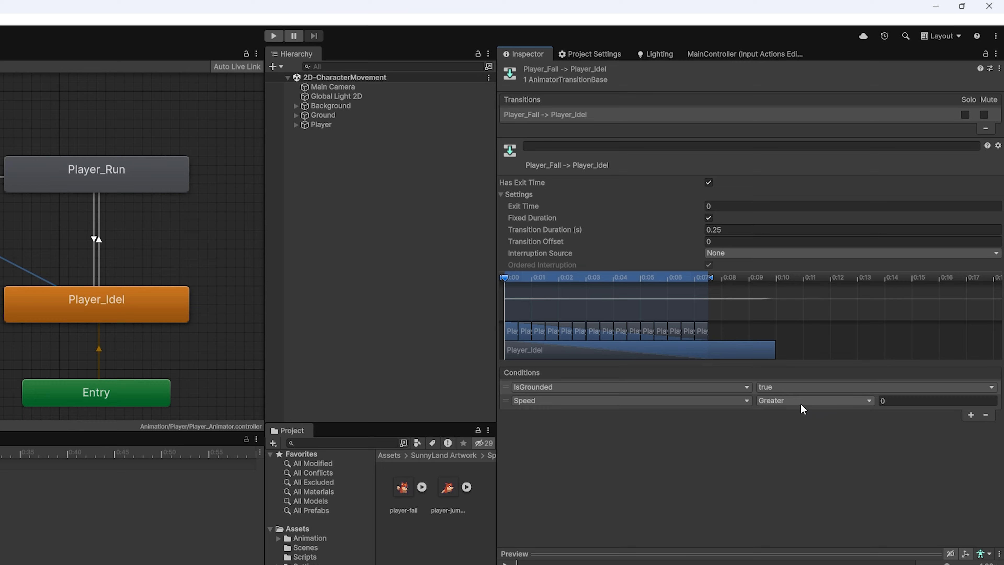
left_click(790, 400)
left_click(791, 429)
left_click(893, 400)
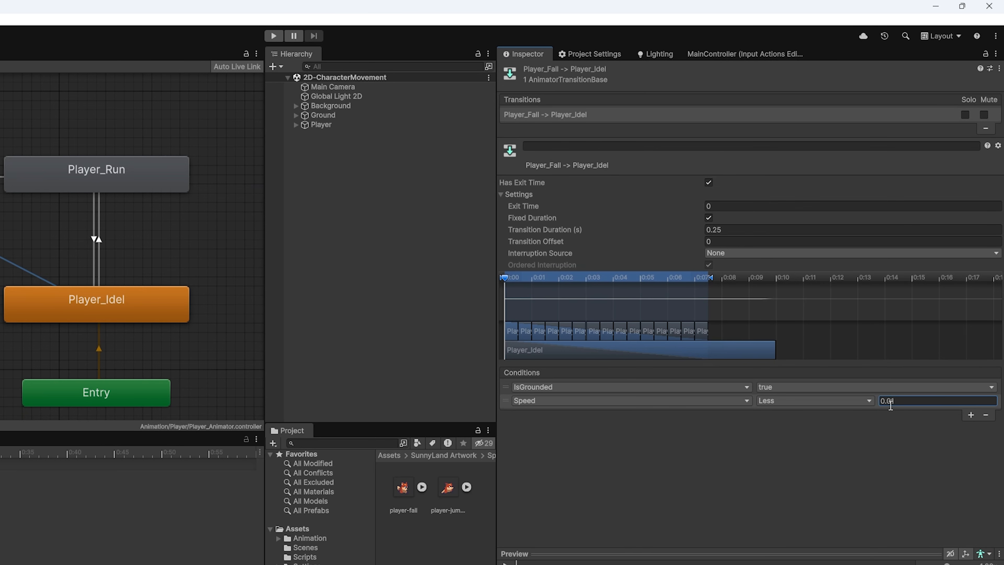
- Turn off Has Exit Time and set the Transition Duration to 0
left_click(709, 182)
left_click(724, 229)
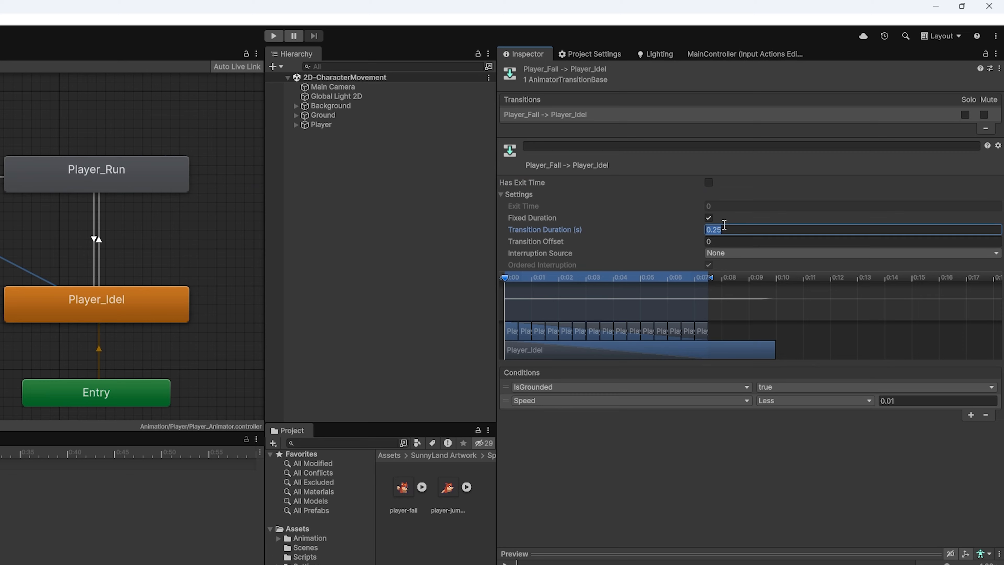
type("0")
left_click(716, 489)
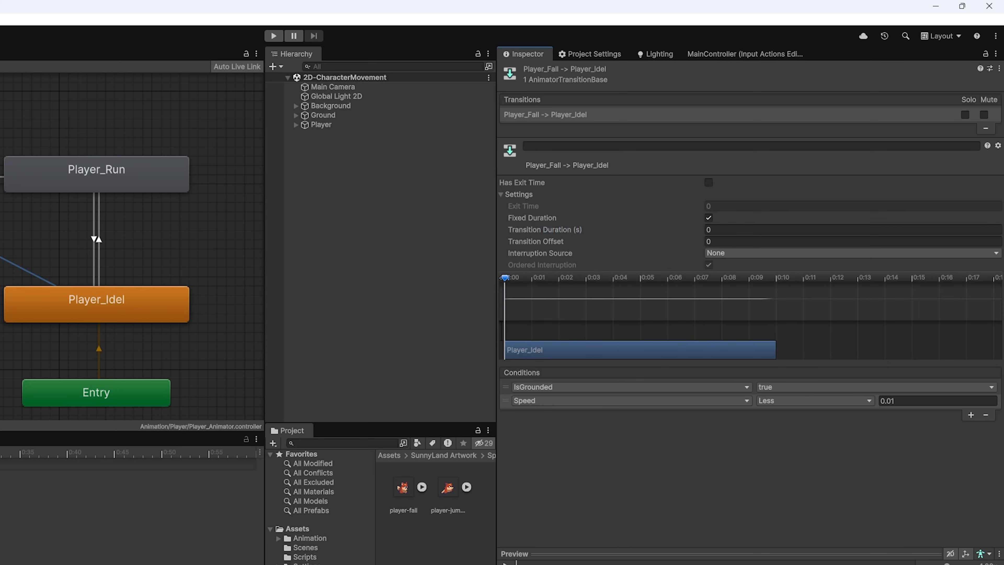
- Review the Fall-to-Run and Fall-to-Idel transitions in the Inspector
left_click(1, 177)
left_click(1, 258)
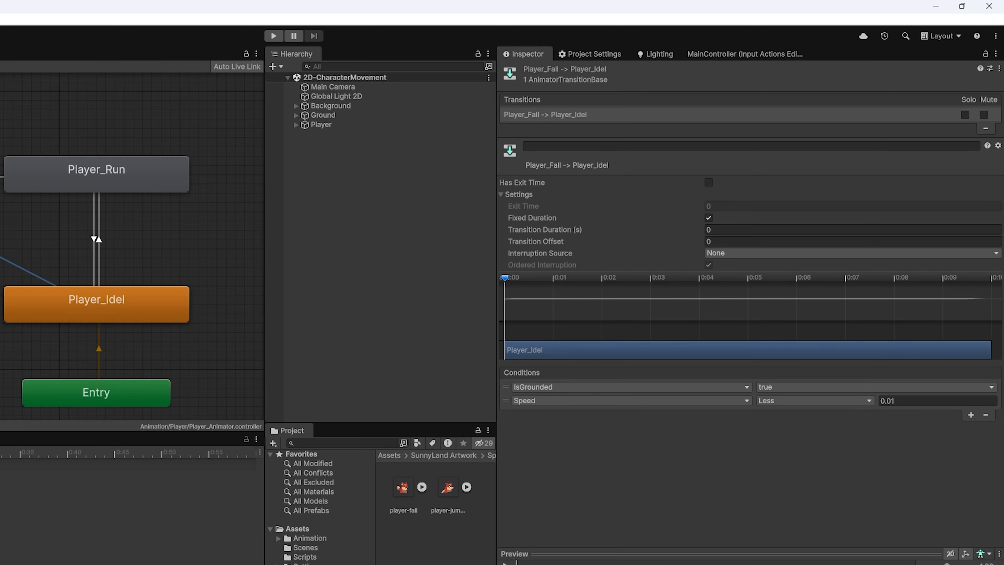
left_click(1, 177)
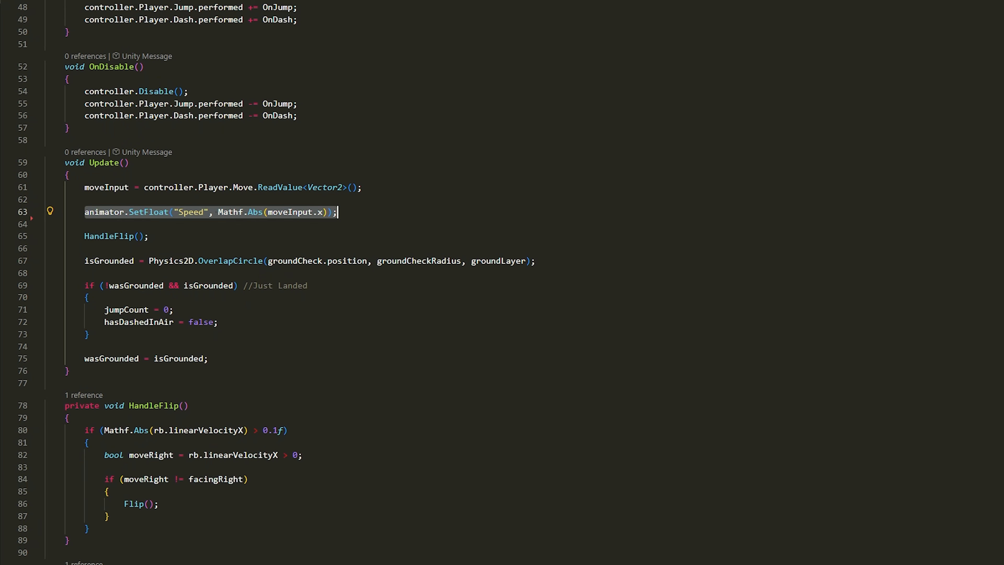
- Add animator.SetFloat("VerticalVelocity", rb.linearVelocityY); below the Speed line in Update()
left_click(378, 213)
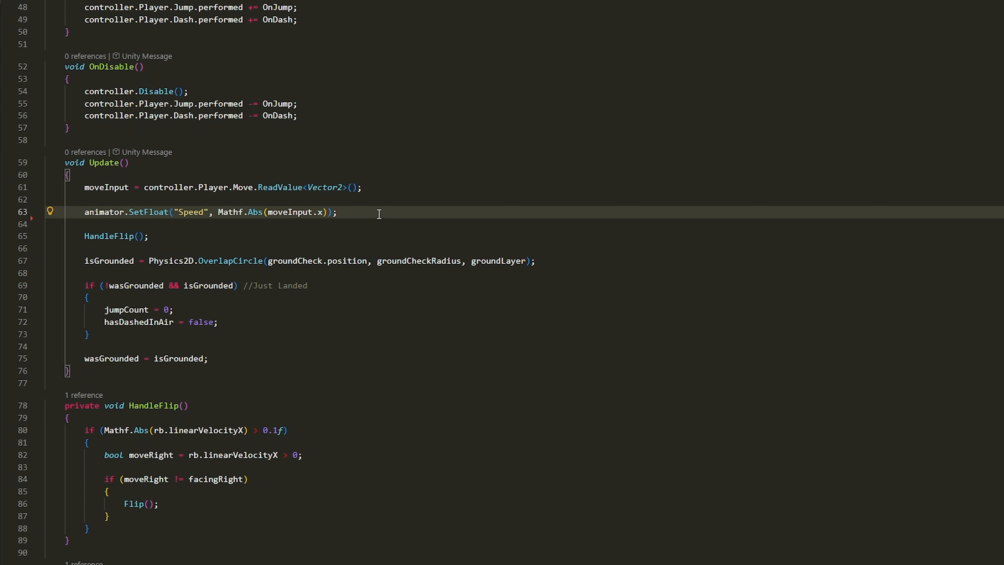
scroll(379, 213, "down", 1)
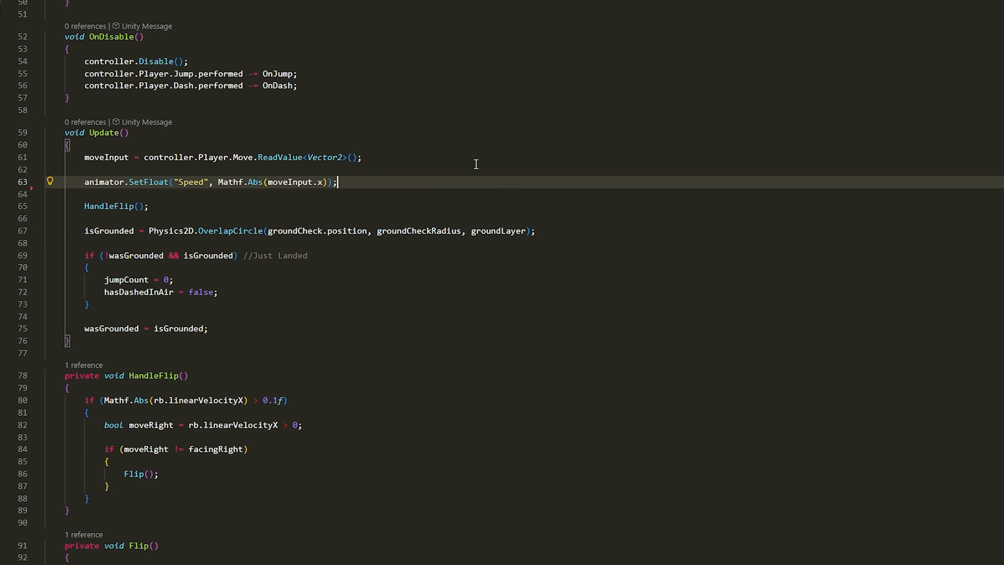
key("Return")
type("animator")
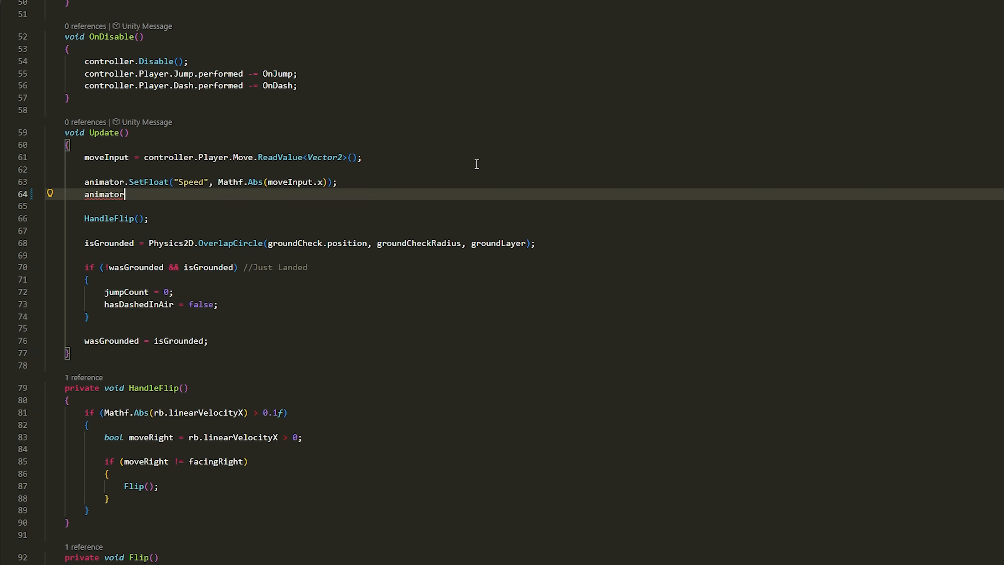
type(".SetFloat(\"VerticalVelocity\",")
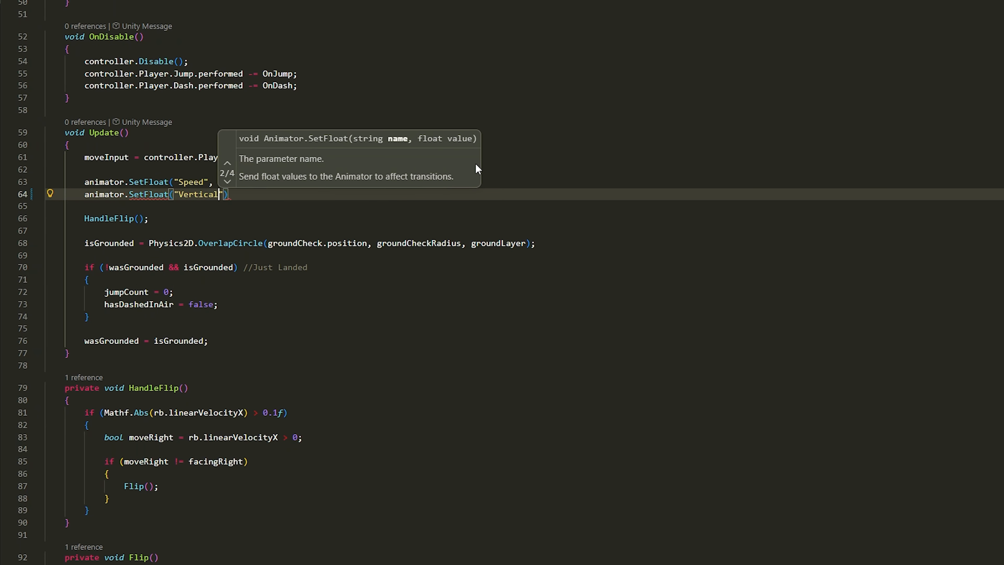
type(" rb.linearVelocityY")
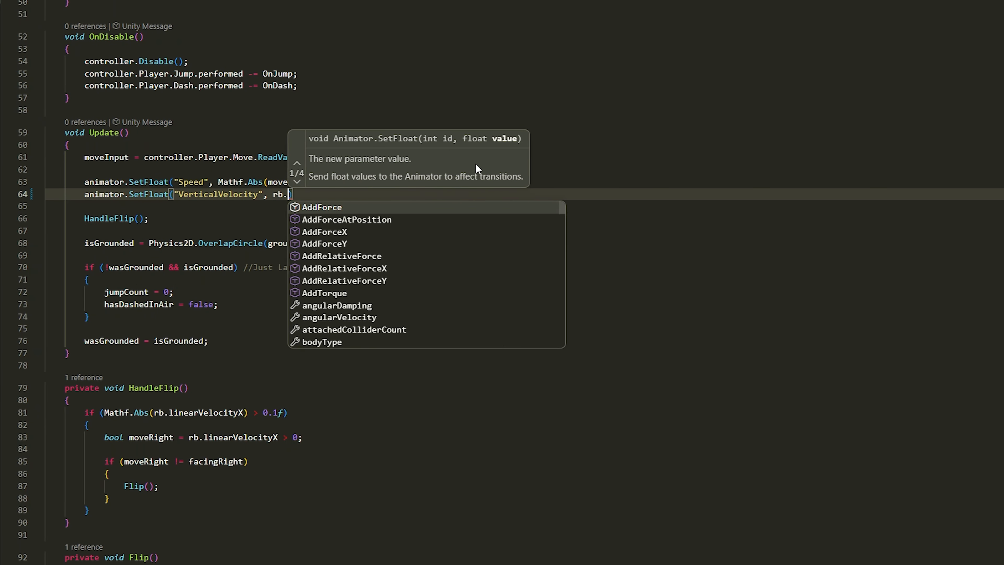
type(");")
scroll(309, 229, "down", 2)
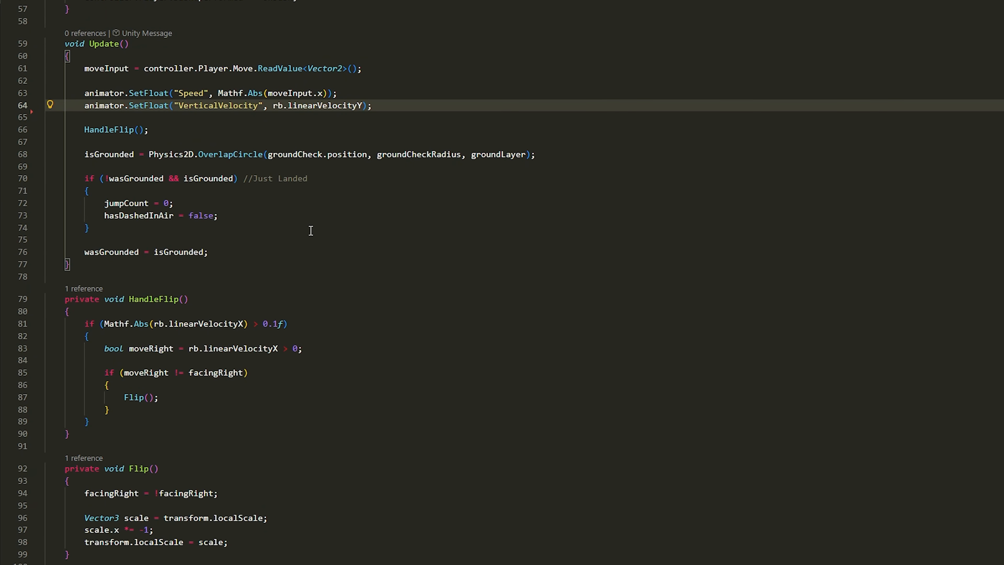